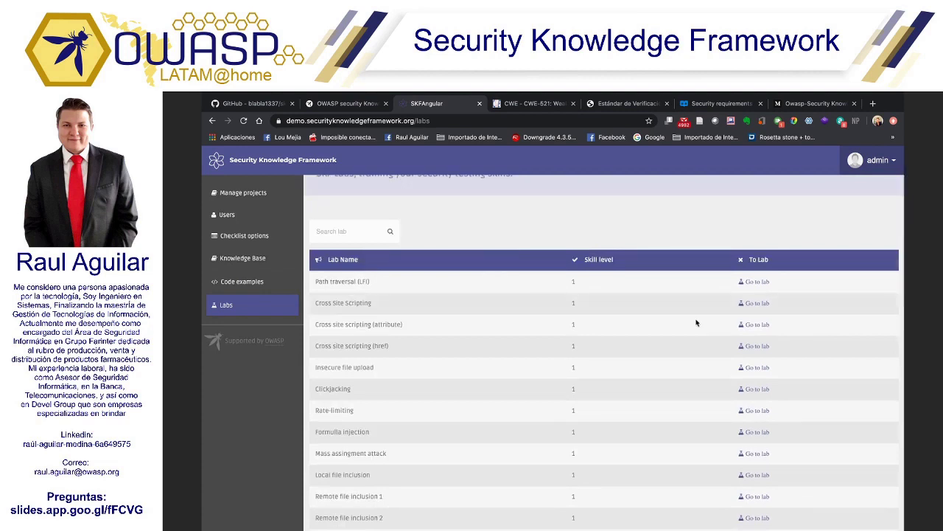
- Open the Cross Site Scripting lab write-up and read its Docker, Python3 and Reconnaissance sections
click(751, 303)
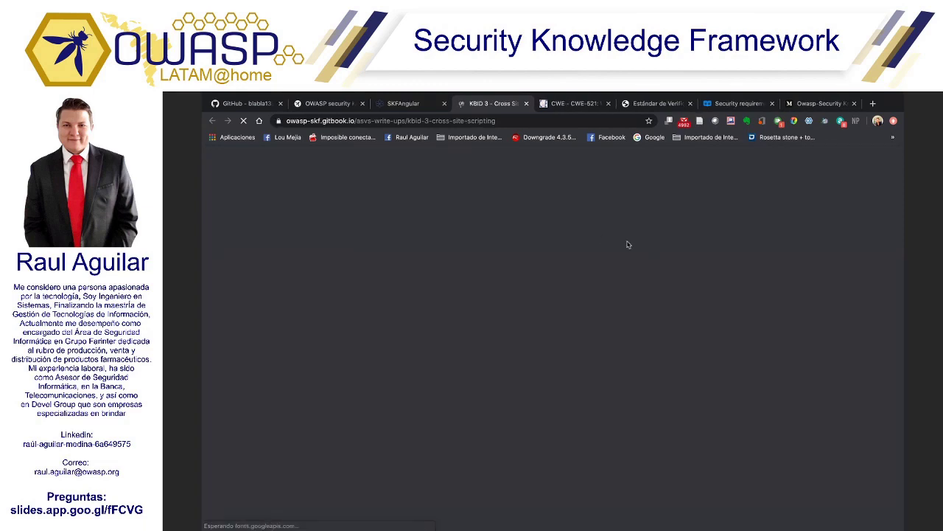
scroll(616, 271, down, 1)
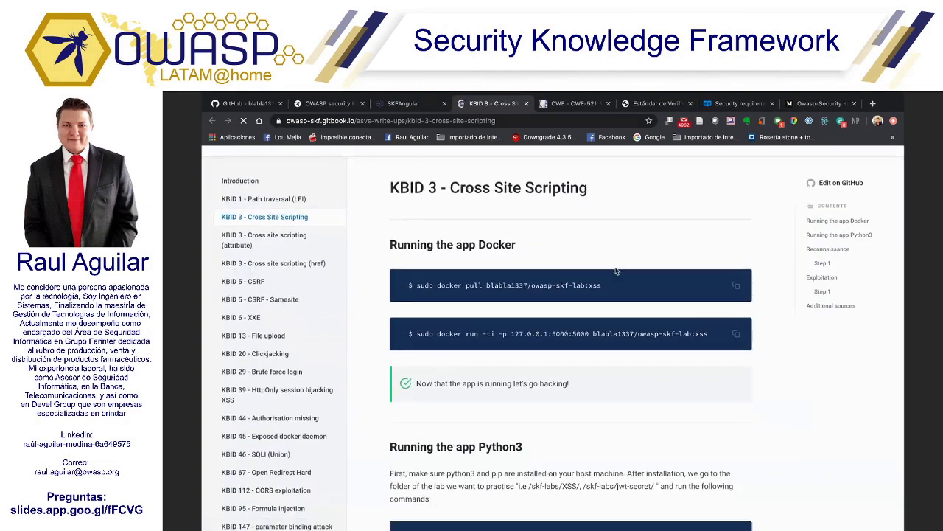
scroll(616, 271, down, 3)
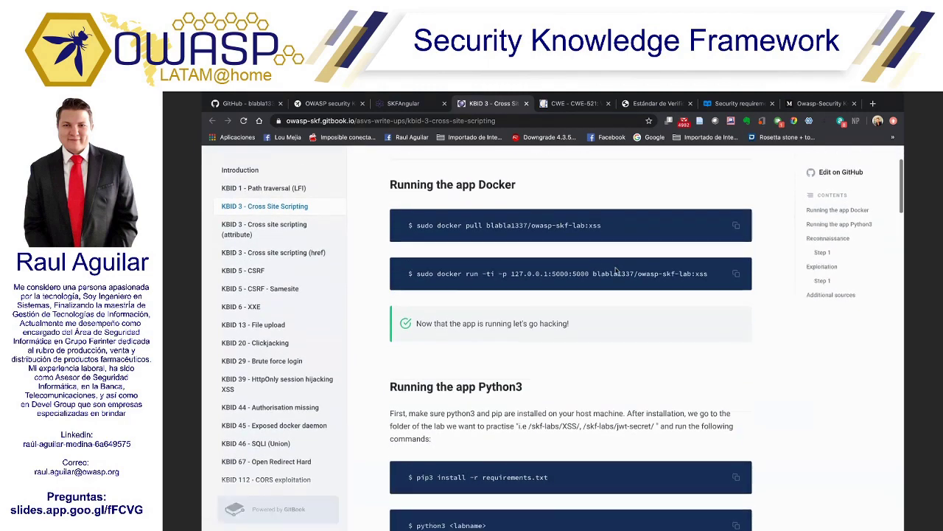
scroll(587, 265, down, 4)
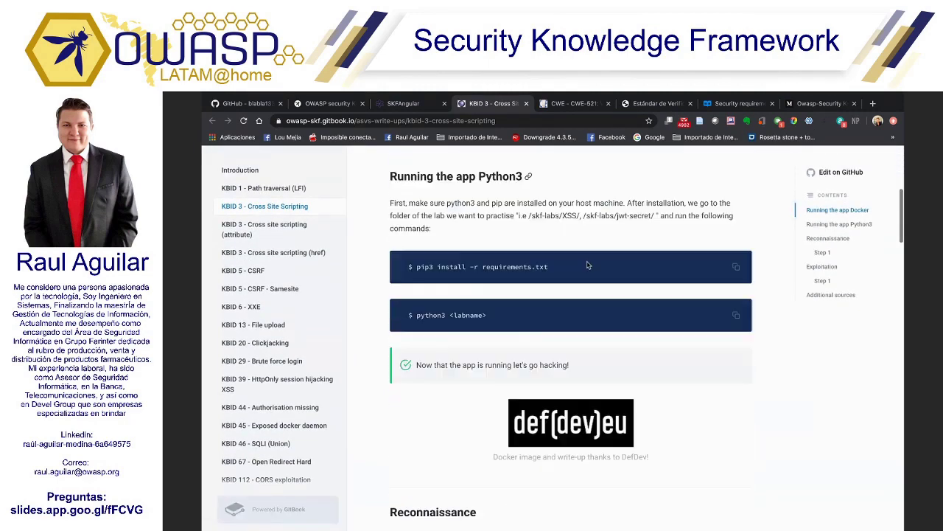
scroll(587, 265, down, 9)
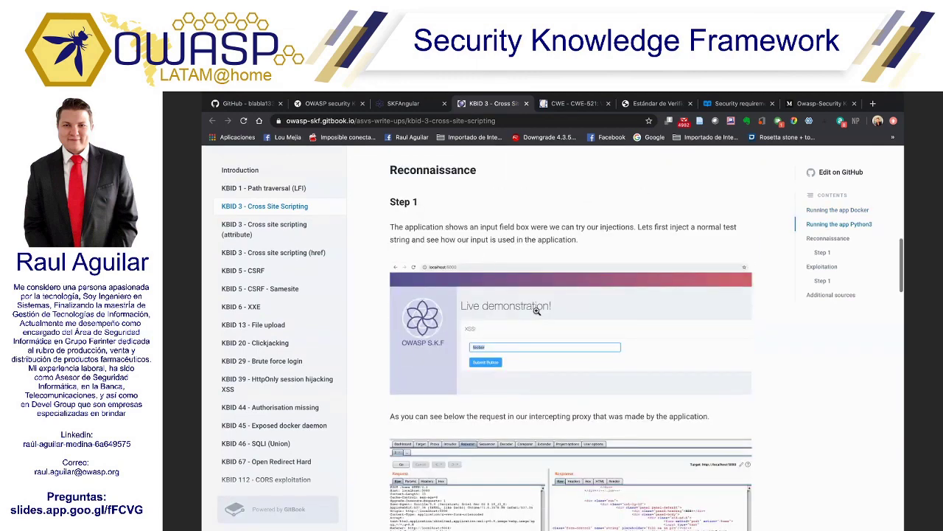
scroll(563, 299, down, 1)
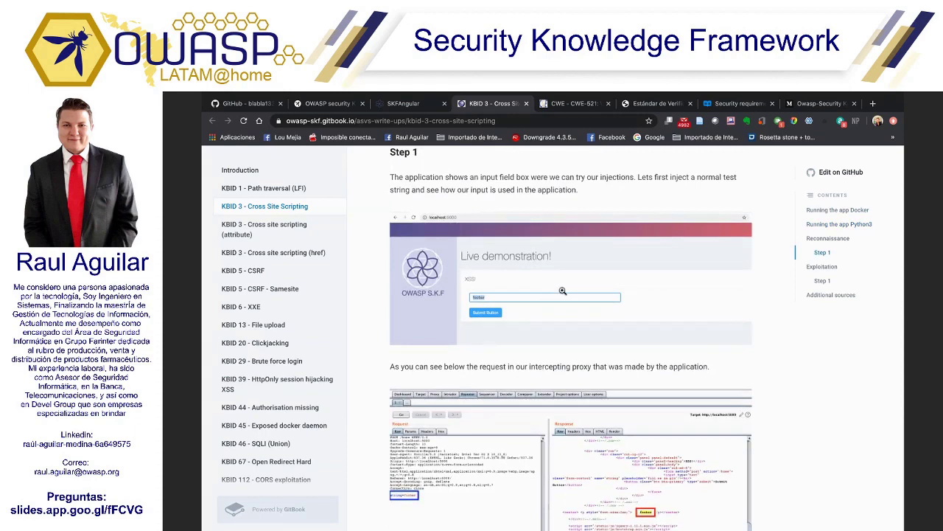
scroll(563, 290, down, 2)
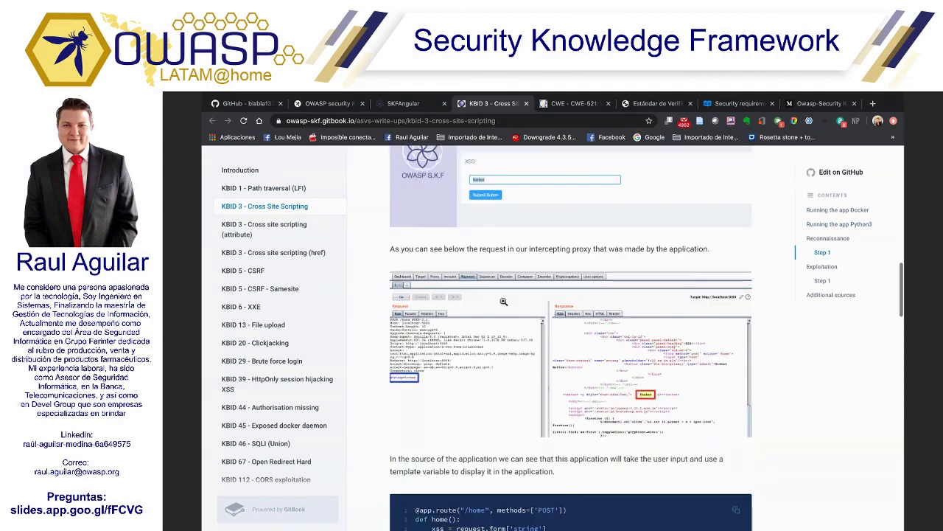
scroll(504, 310, down, 2)
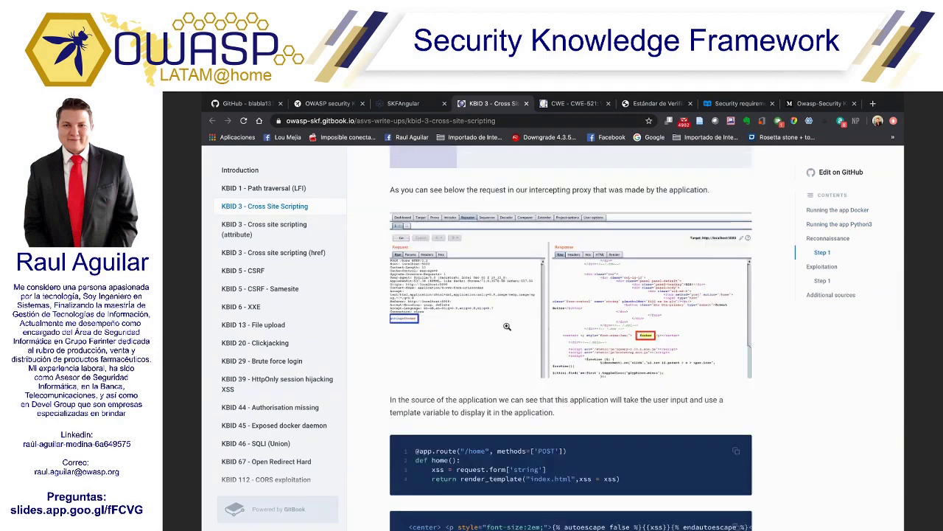
- Examine the write-up's template code explanation, the XSS payloads under Exploitation and the additional sources
scroll(506, 325, down, 4)
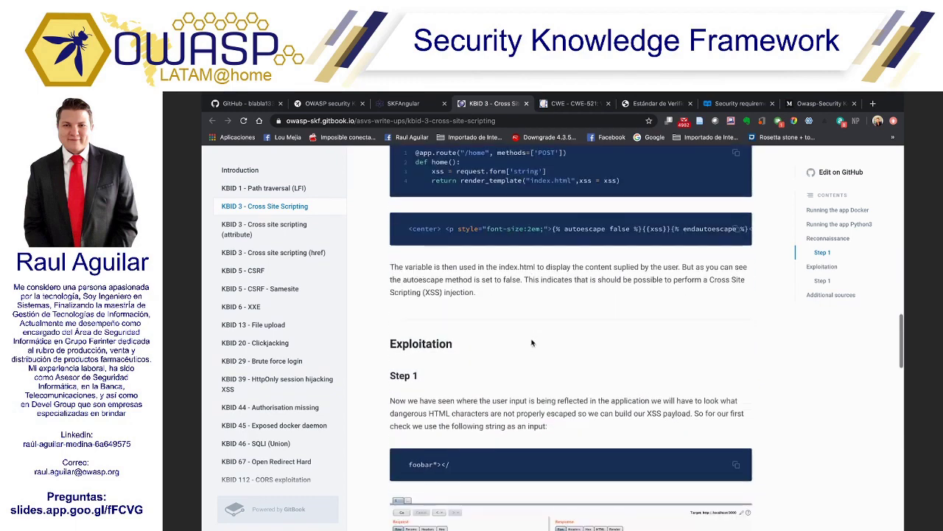
scroll(532, 343, down, 3)
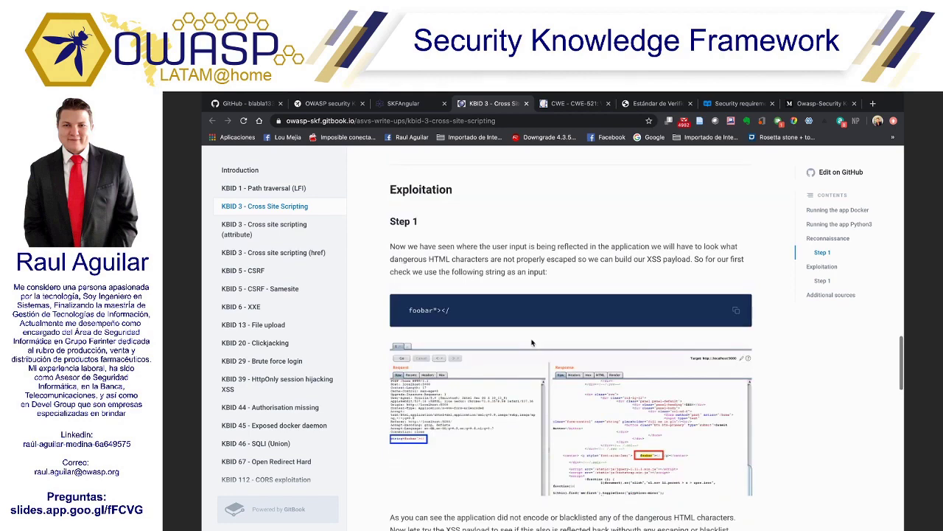
scroll(532, 343, down, 1)
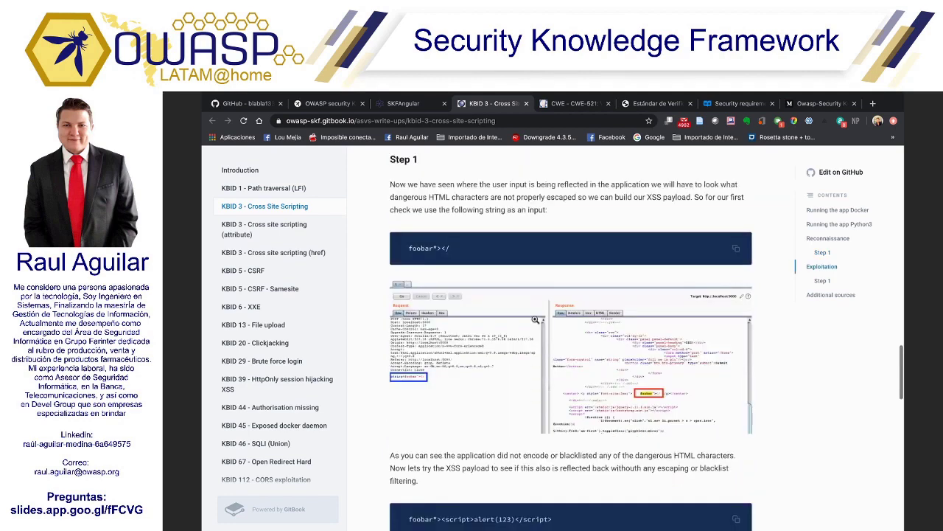
scroll(536, 320, down, 3)
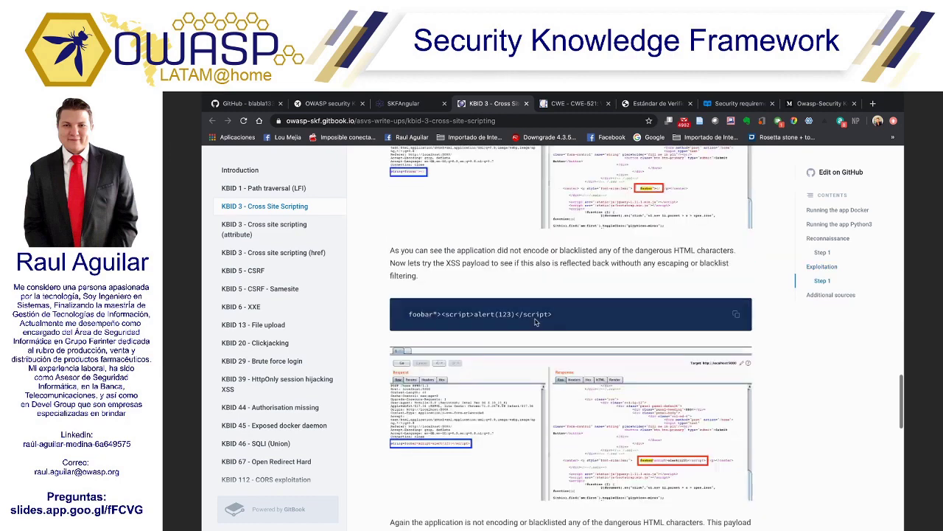
scroll(536, 321, down, 3)
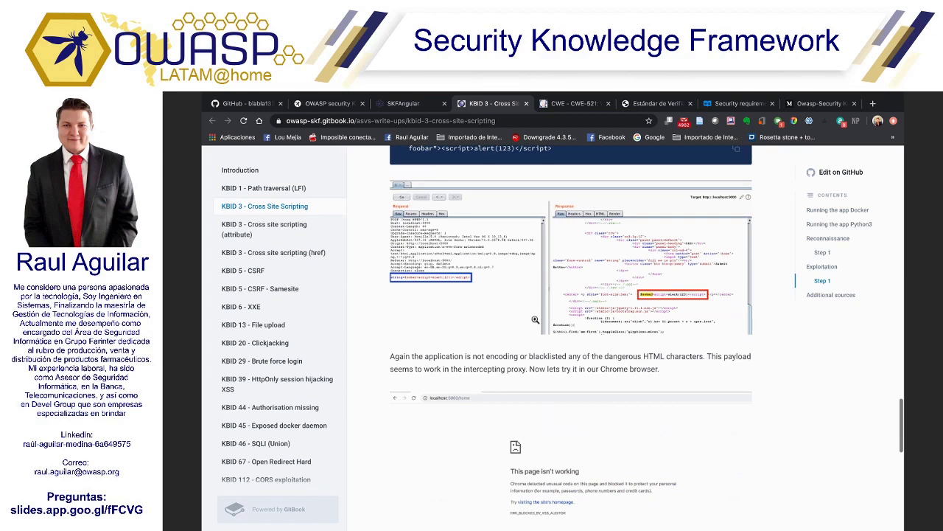
scroll(535, 320, down, 4)
scroll(536, 322, down, 3)
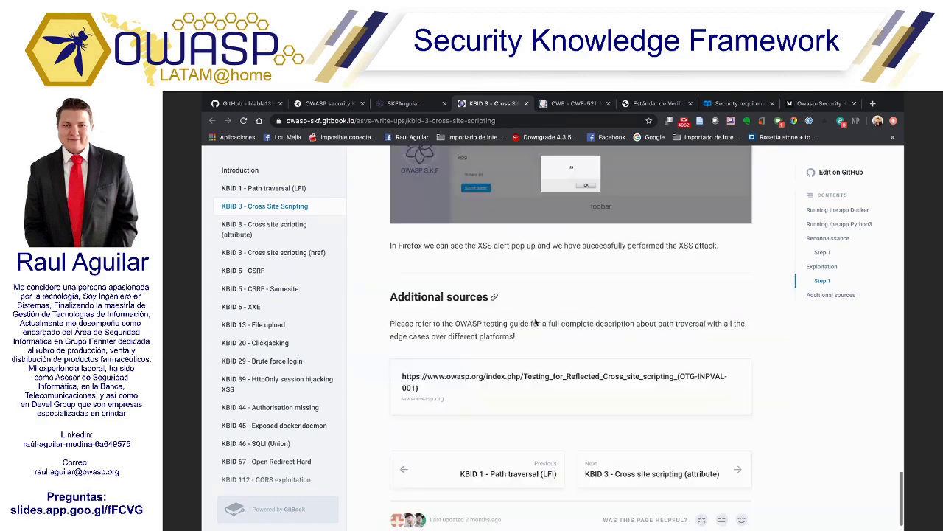
scroll(535, 322, up, 10)
- Return to the Security Knowledge Framework labs list and look over the available labs
click(403, 103)
scroll(443, 211, down, 8)
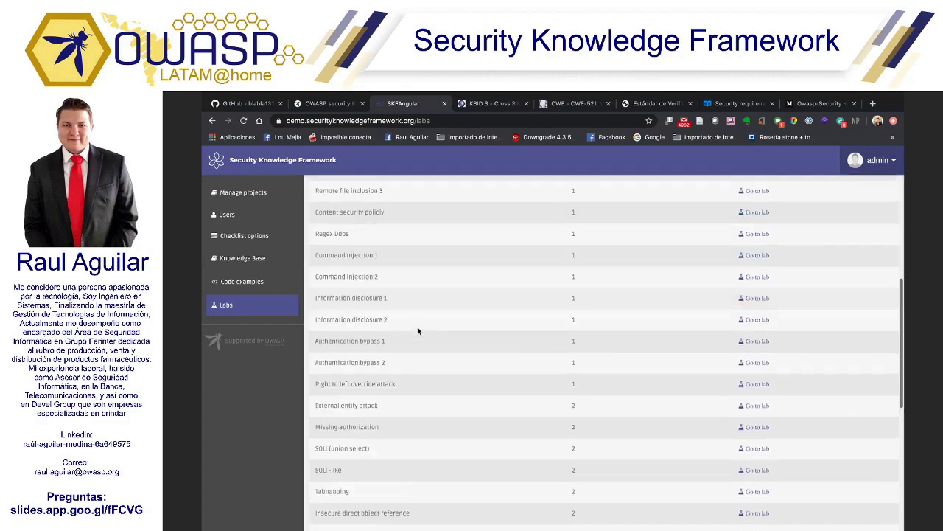
scroll(390, 345, up, 3)
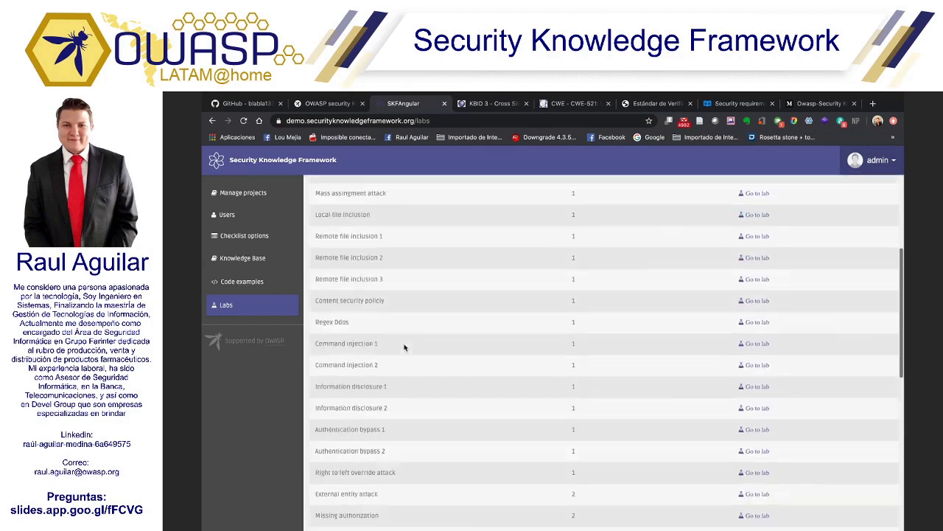
scroll(404, 346, up, 5)
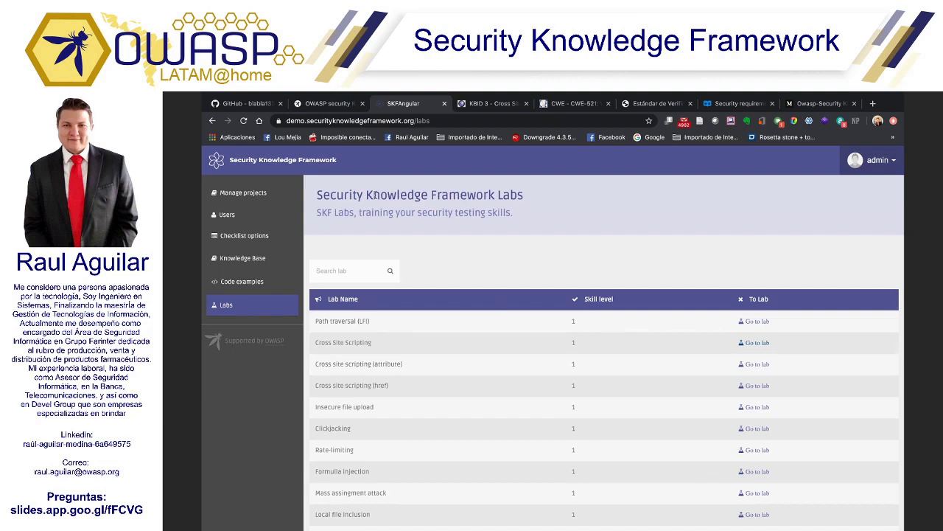
- Create and store a new project named "OWASP 10" with version 1.0 and description "ejemplo"
click(262, 198)
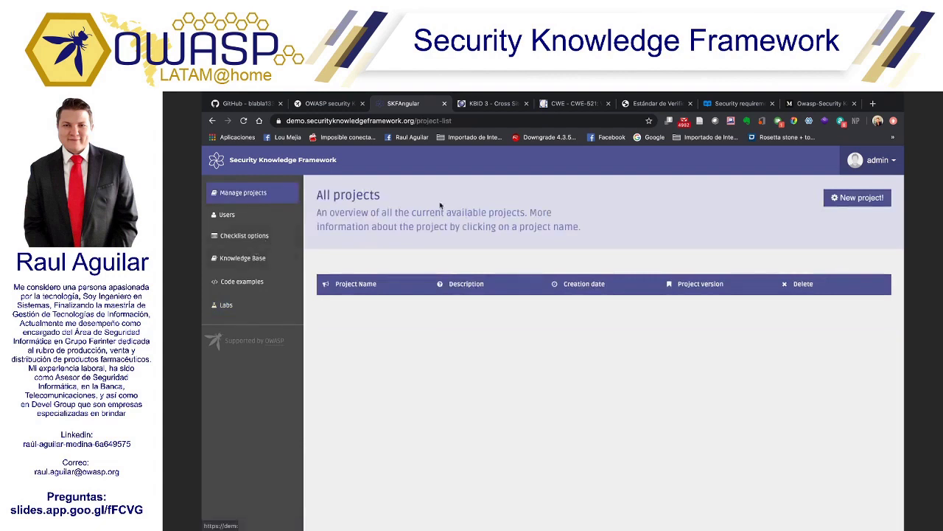
click(866, 200)
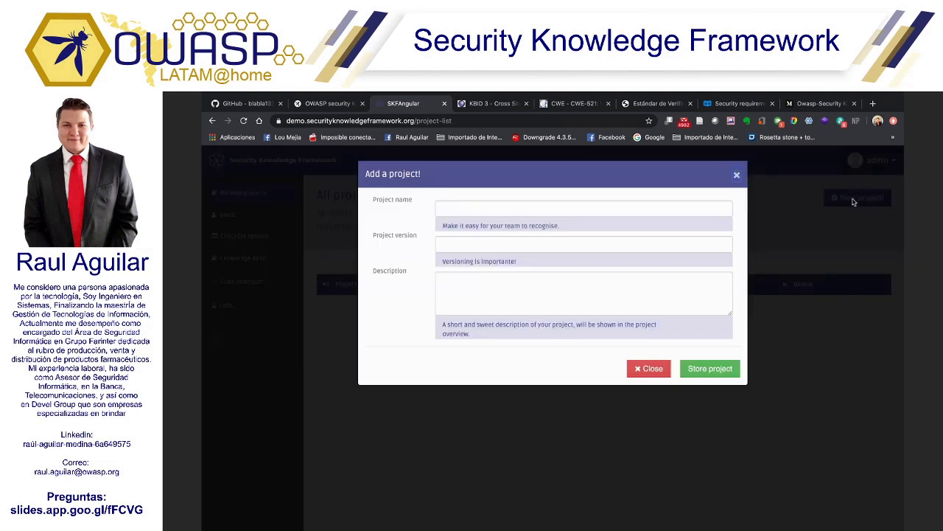
click(680, 204)
text(O)
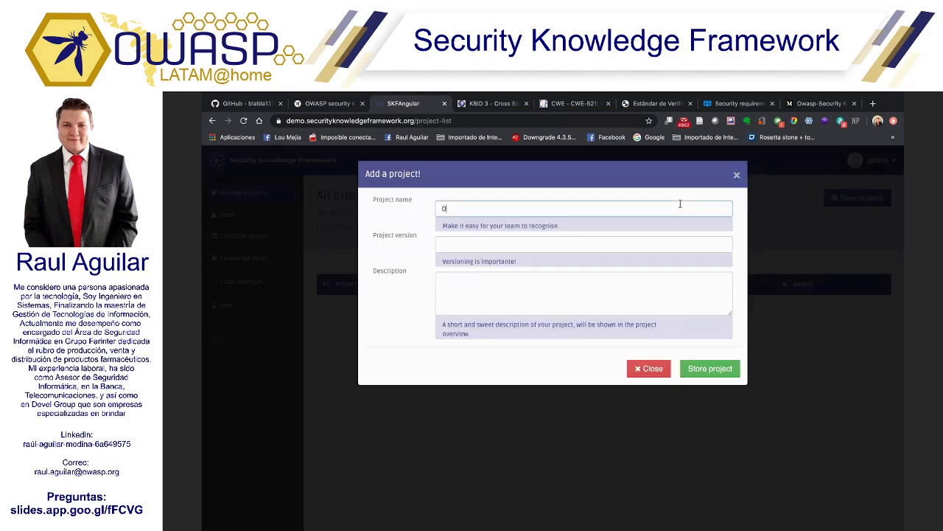
text(WASP 10)
click(596, 246)
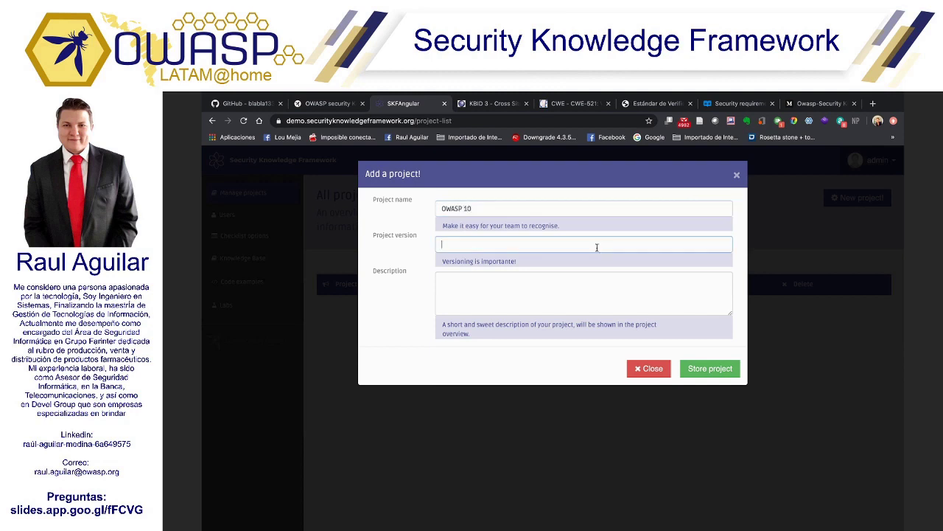
text(1.0)
click(597, 286)
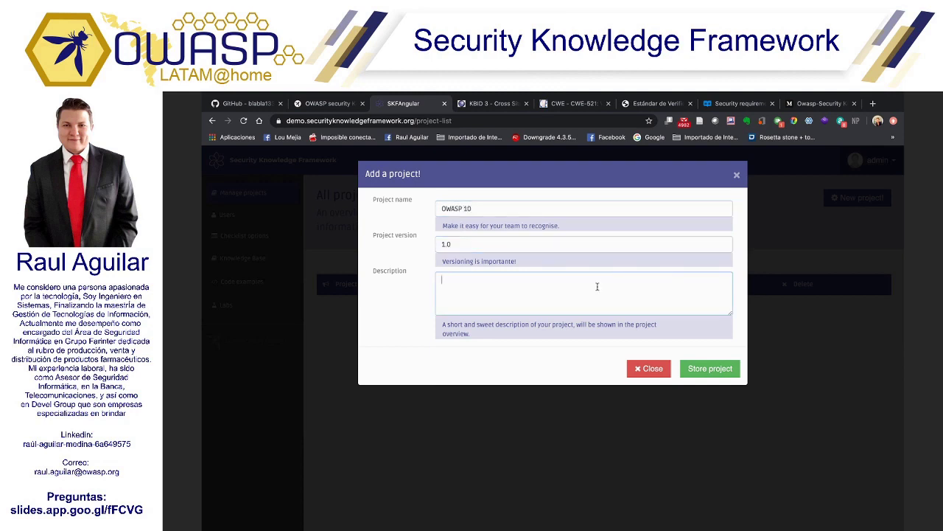
text(ejemplo)
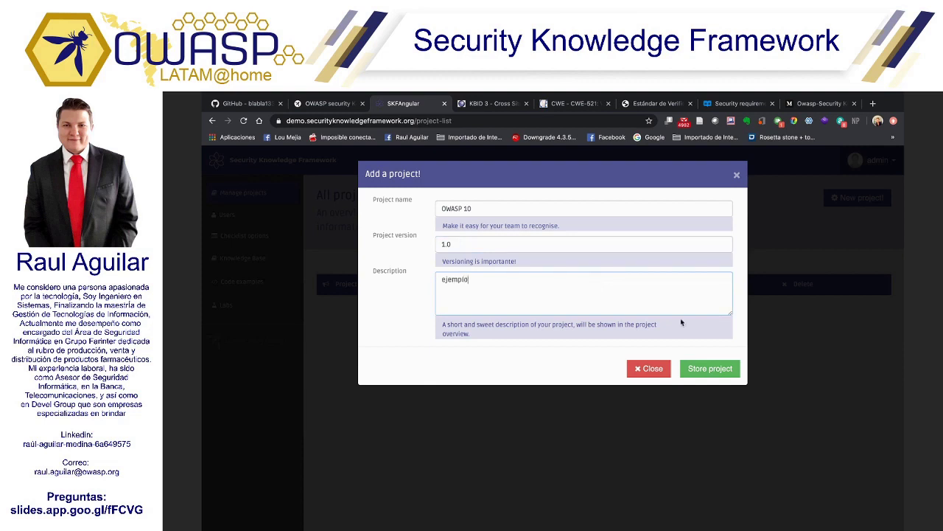
click(710, 369)
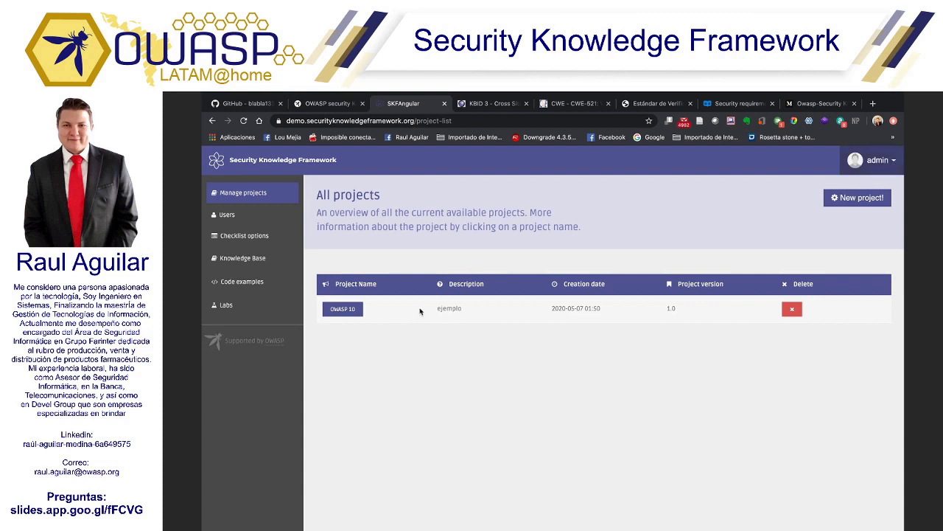
click(340, 313)
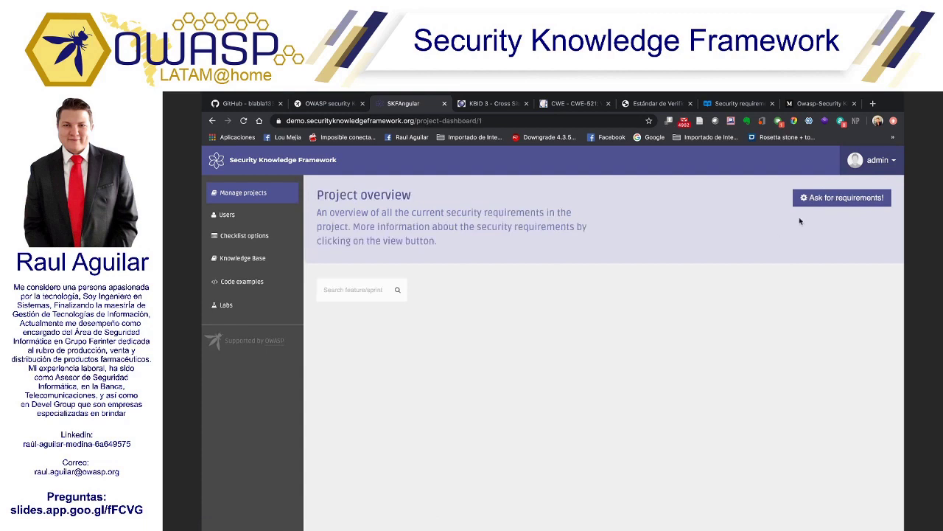
click(830, 199)
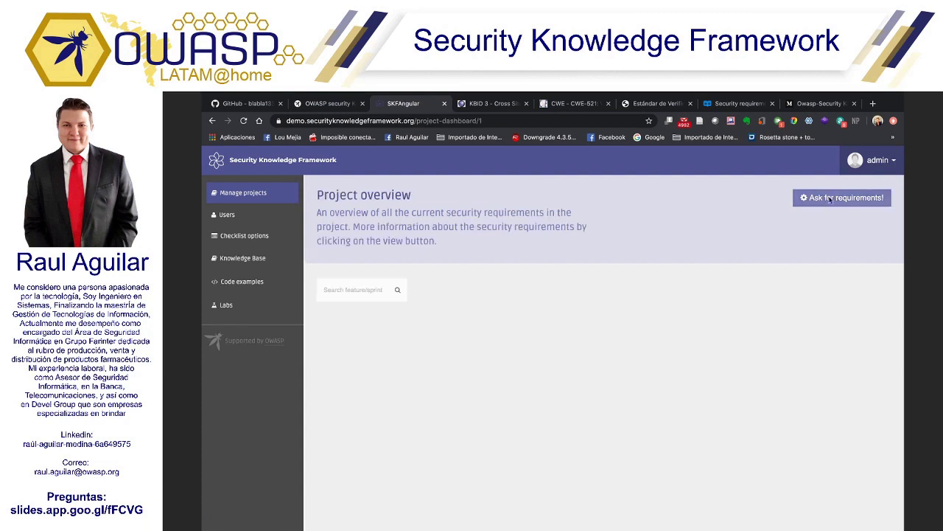
click(829, 199)
click(501, 278)
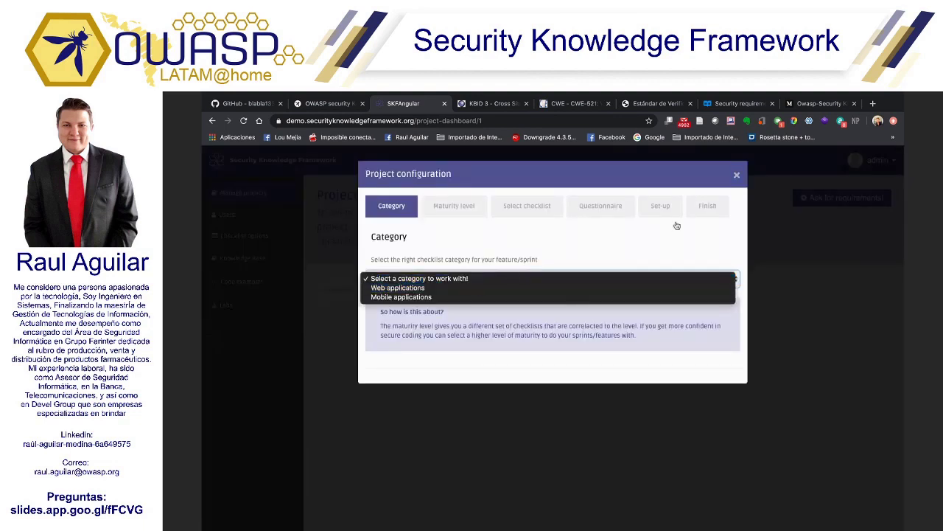
click(735, 182)
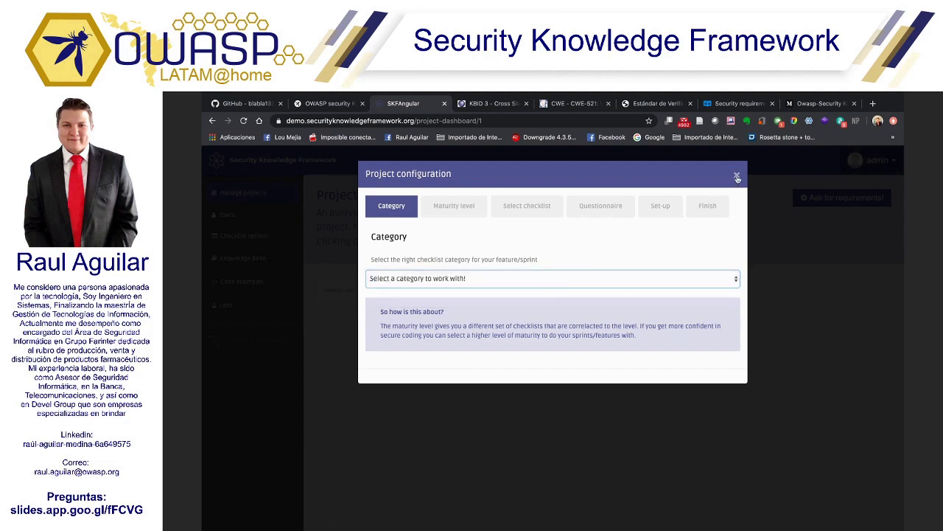
click(736, 175)
click(245, 236)
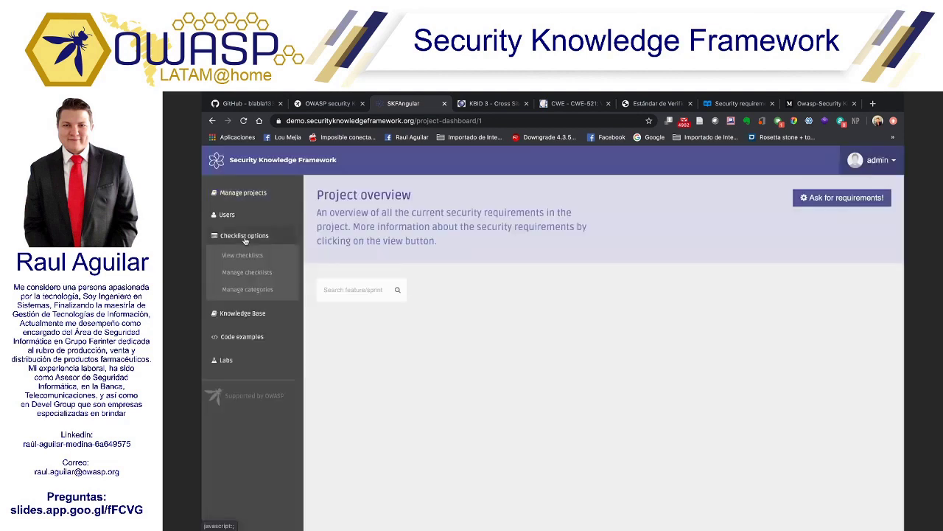
click(256, 194)
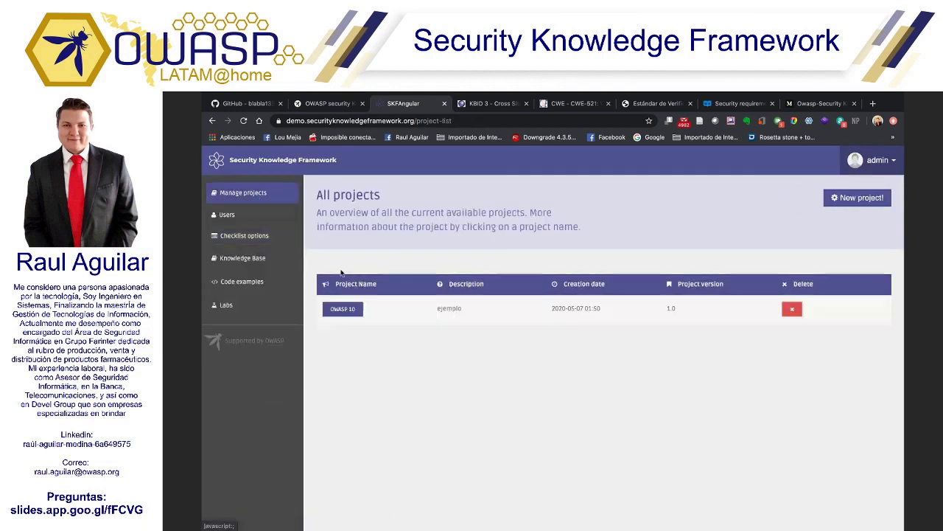
- Ask for requirements in the OWASP 10 project and select Web applications as the checklist category
click(340, 308)
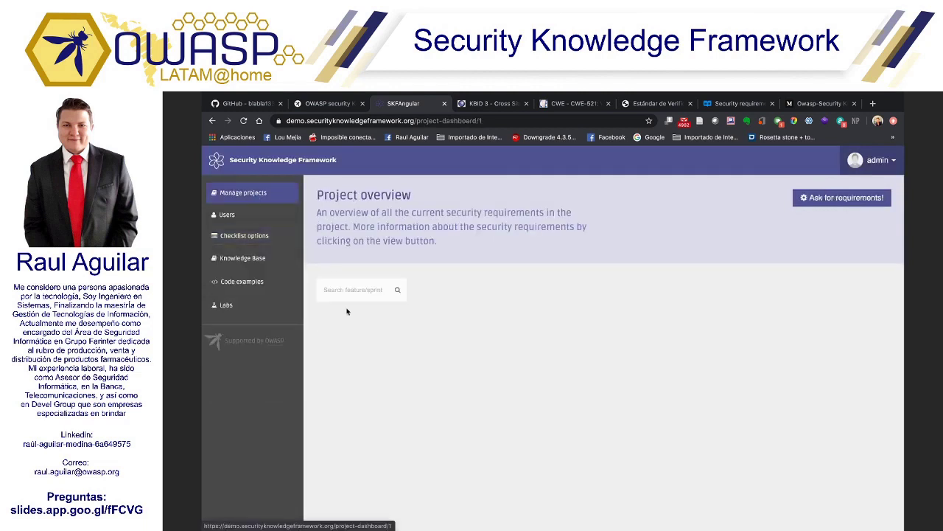
click(828, 199)
click(445, 281)
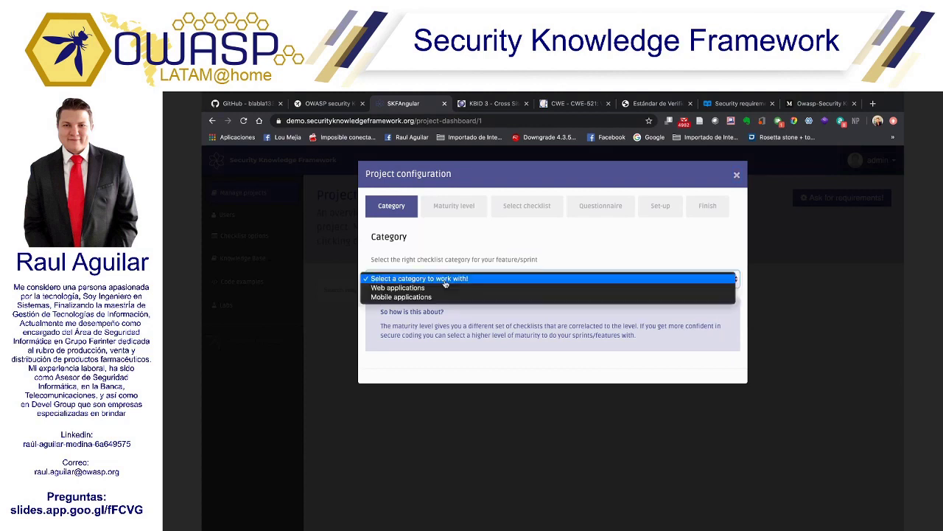
click(446, 288)
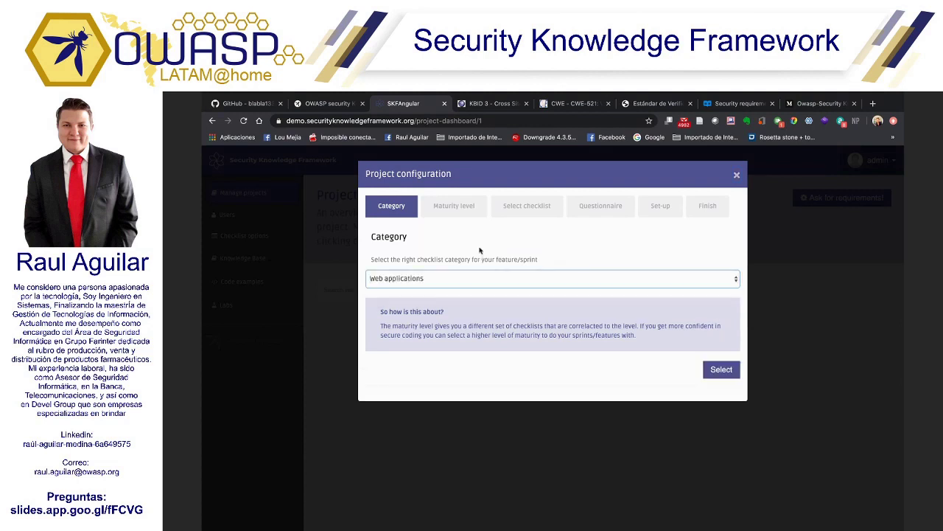
click(720, 369)
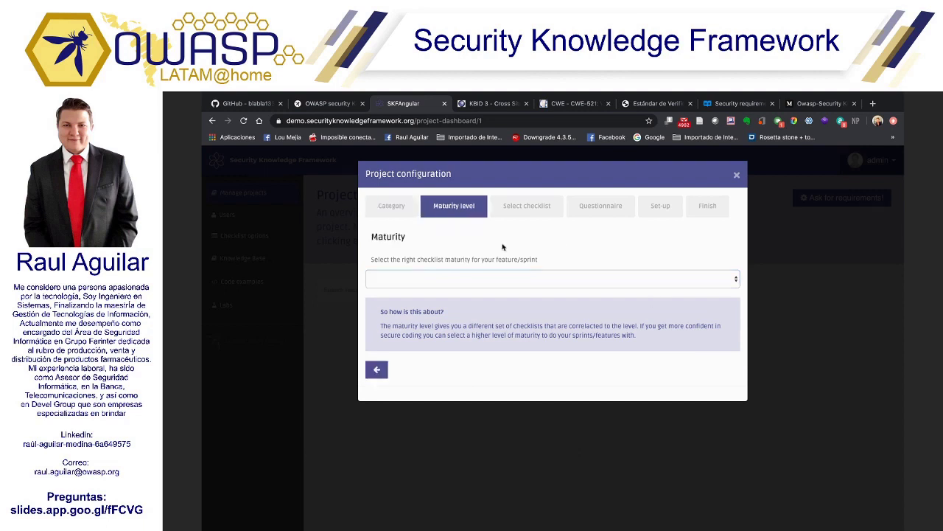
- Set the maturity to Level 1 and select the Architecture, Design and Threat Modeling Requirements checklist
click(493, 279)
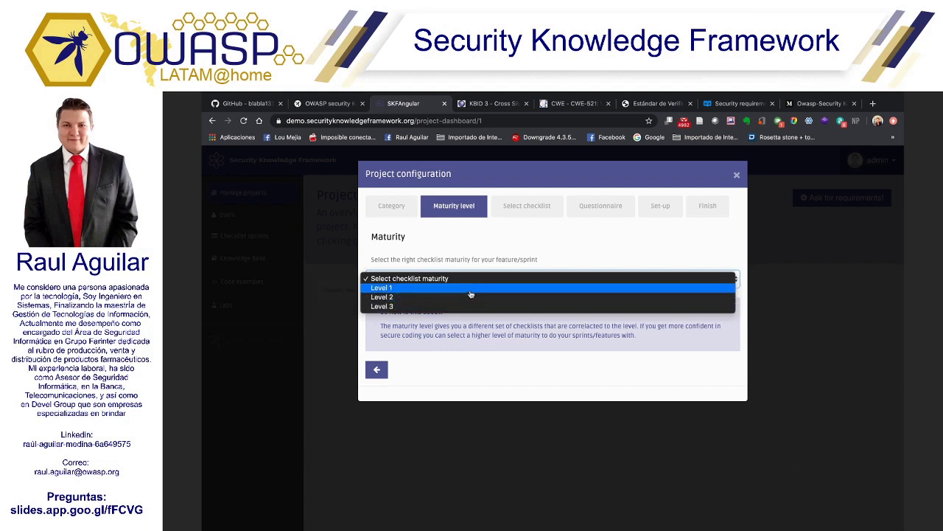
click(471, 288)
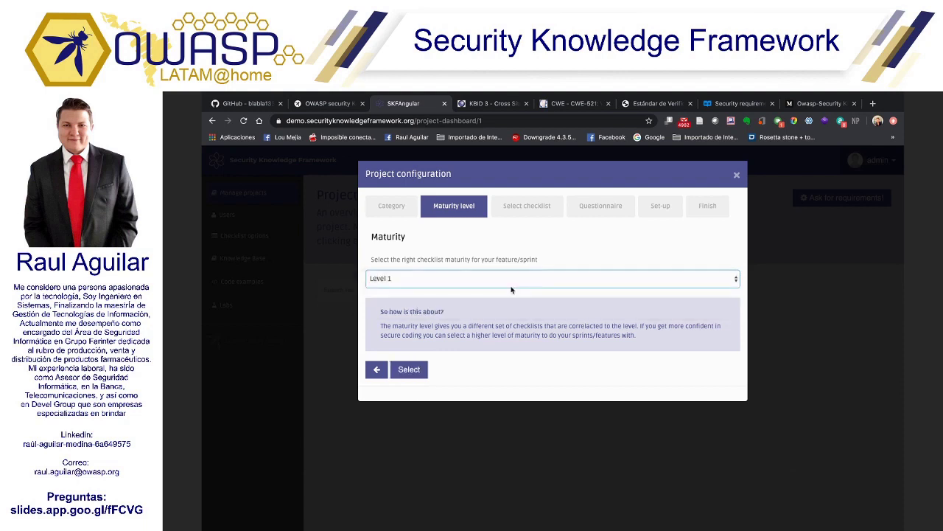
click(417, 370)
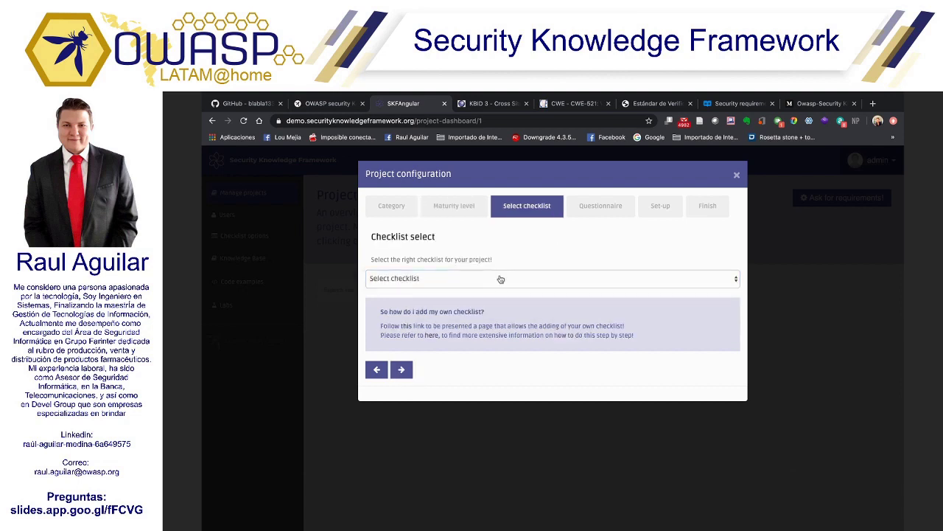
click(500, 279)
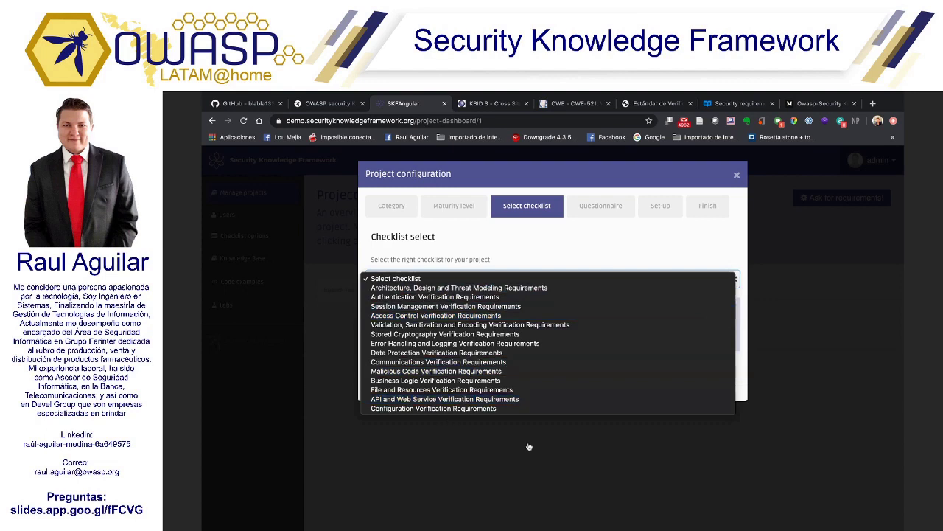
click(463, 288)
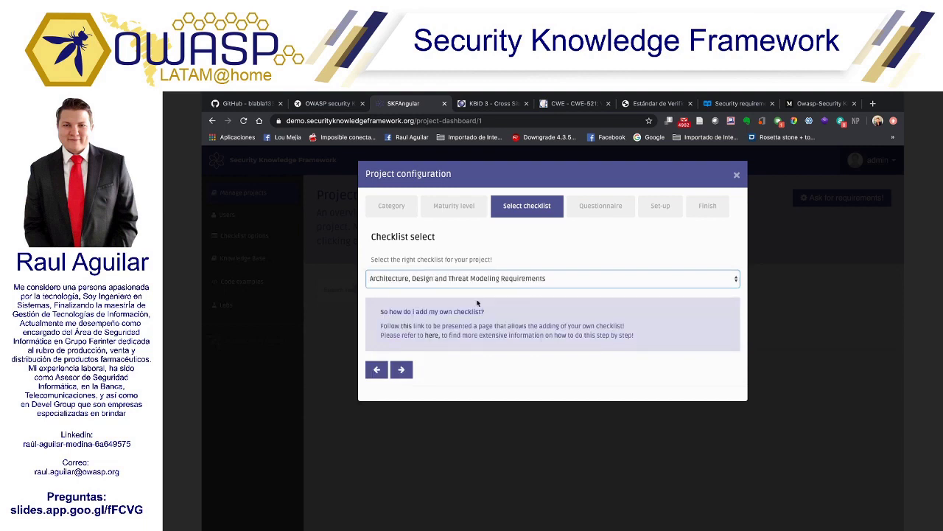
click(403, 370)
- Answer Yes for the Secure Software Development Lifecycle, Authentication, Access Control, and Input and Output requirements in the sprint questionnaire
scroll(573, 302, down, 5)
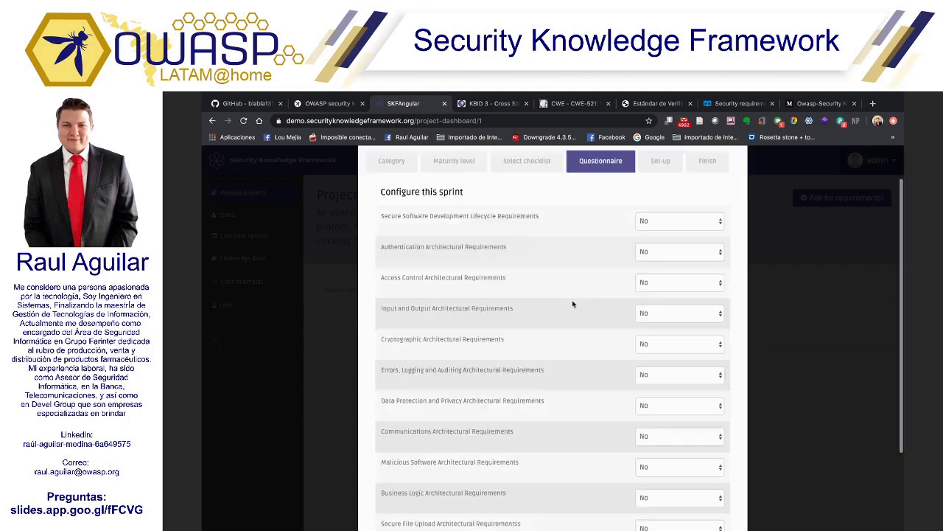
scroll(573, 302, up, 5)
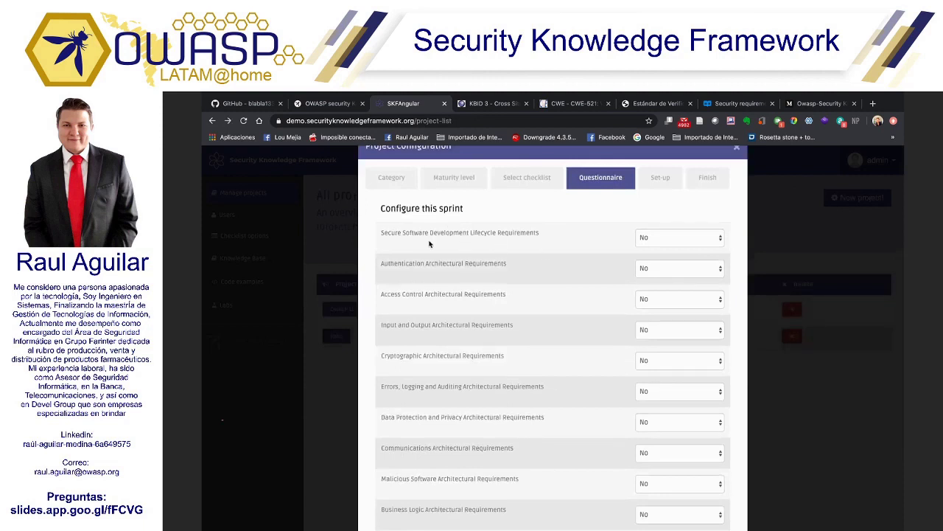
click(694, 241)
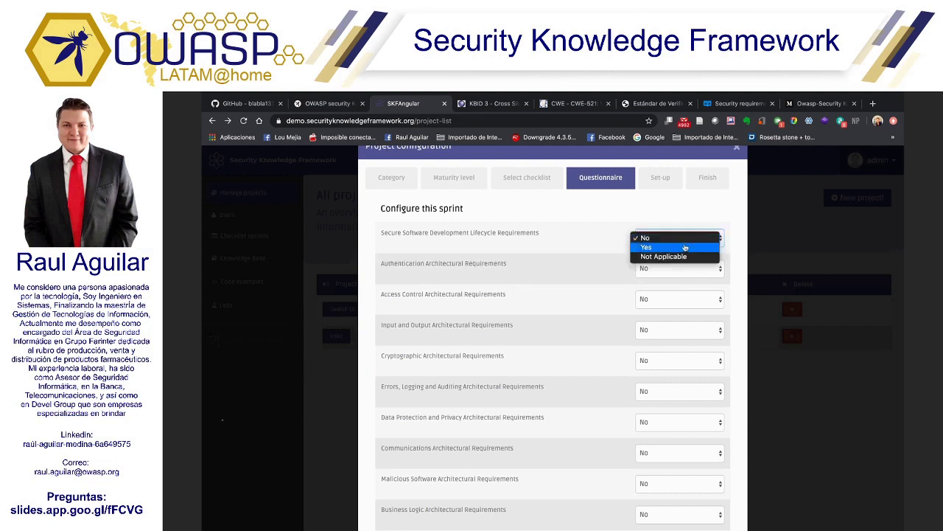
click(684, 248)
click(691, 268)
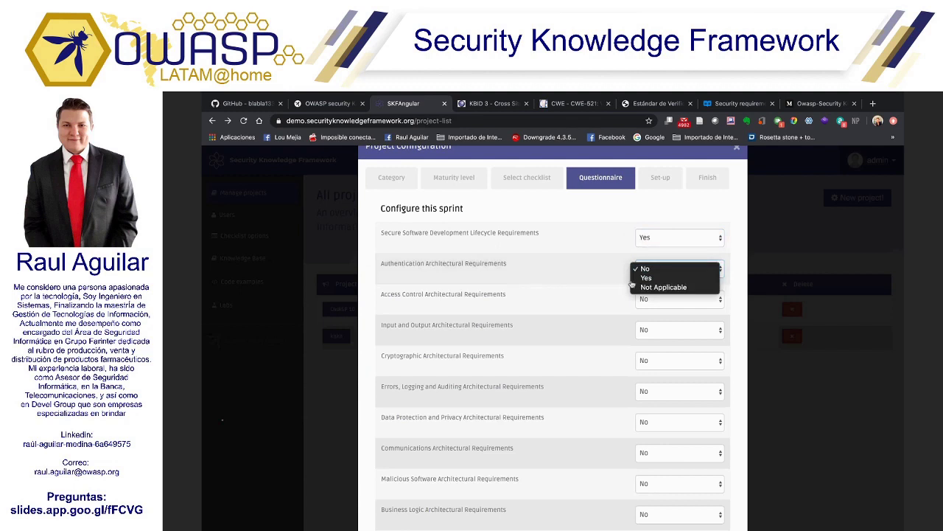
click(686, 298)
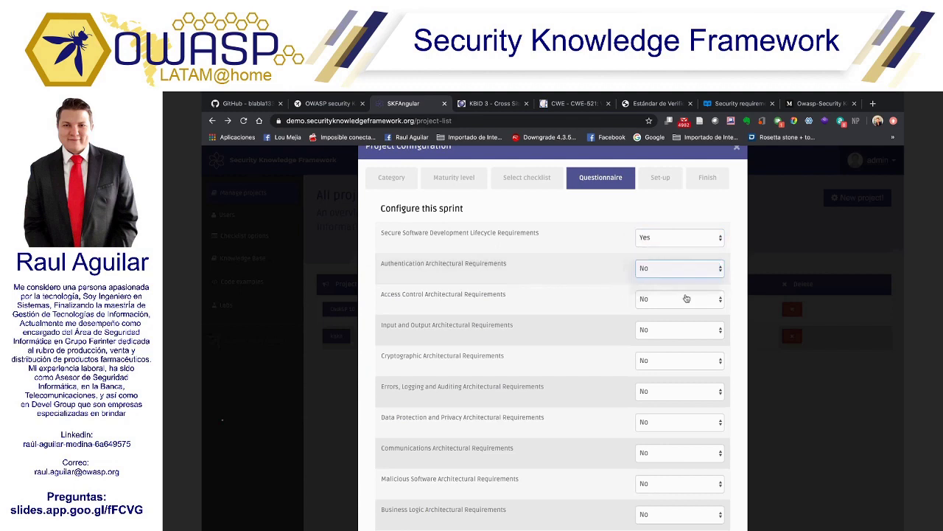
click(686, 298)
click(699, 322)
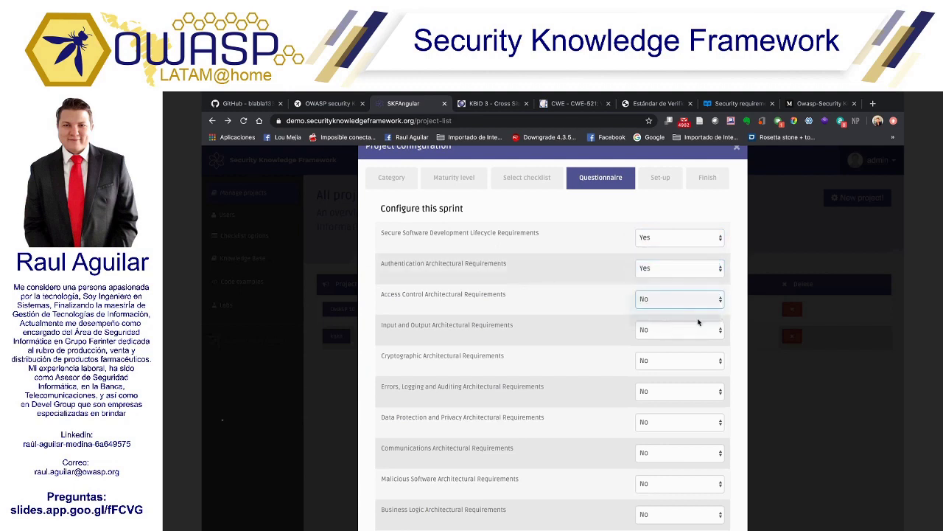
scroll(699, 322, down, 1)
click(681, 316)
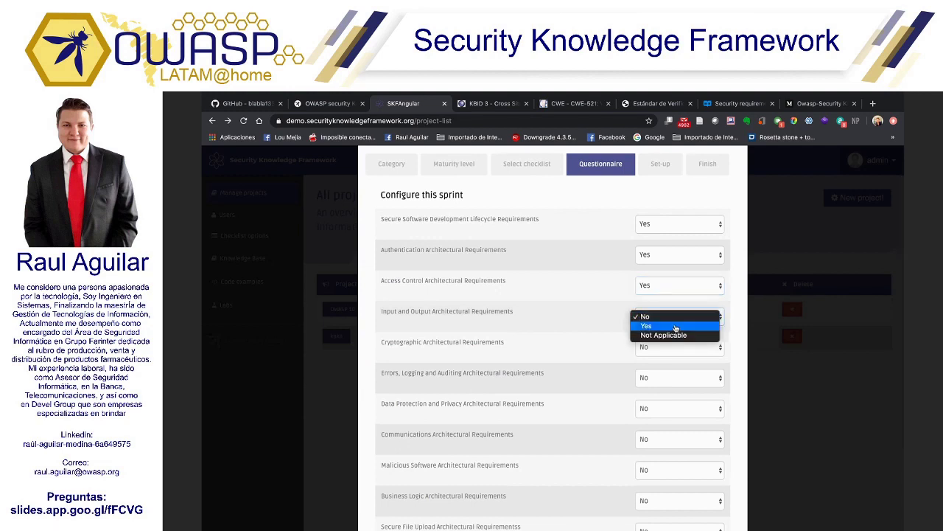
click(675, 327)
- Mark Cryptographic requirements Not Applicable, answer Yes for Errors, Logging and Auditing and for Data Protection and Privacy, and submit the questionnaire
scroll(676, 329, down, 2)
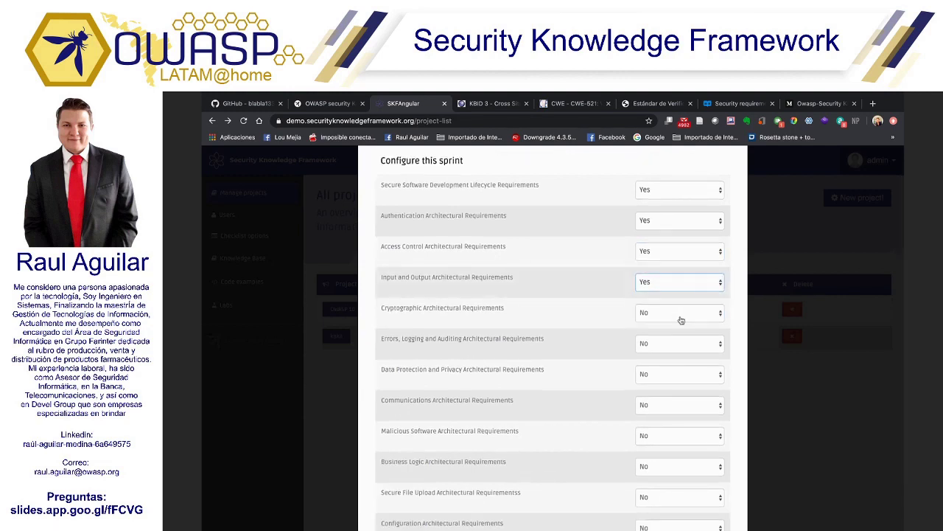
click(681, 312)
click(678, 331)
scroll(701, 340, down, 2)
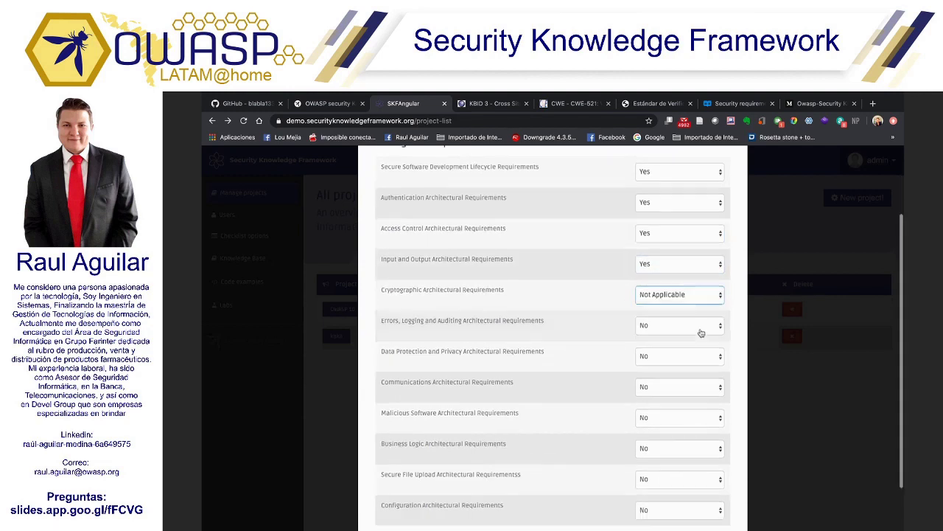
click(708, 295)
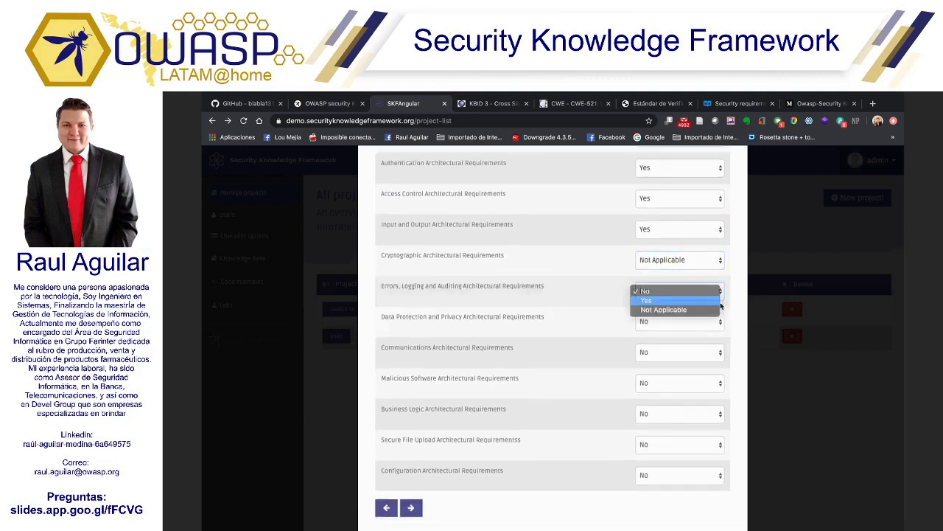
click(715, 302)
click(689, 326)
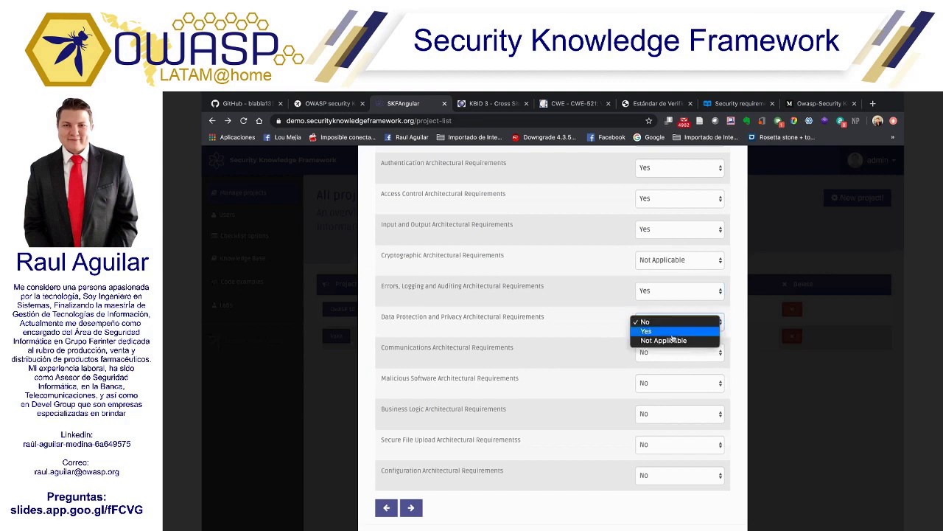
click(672, 334)
scroll(680, 357, down, 1)
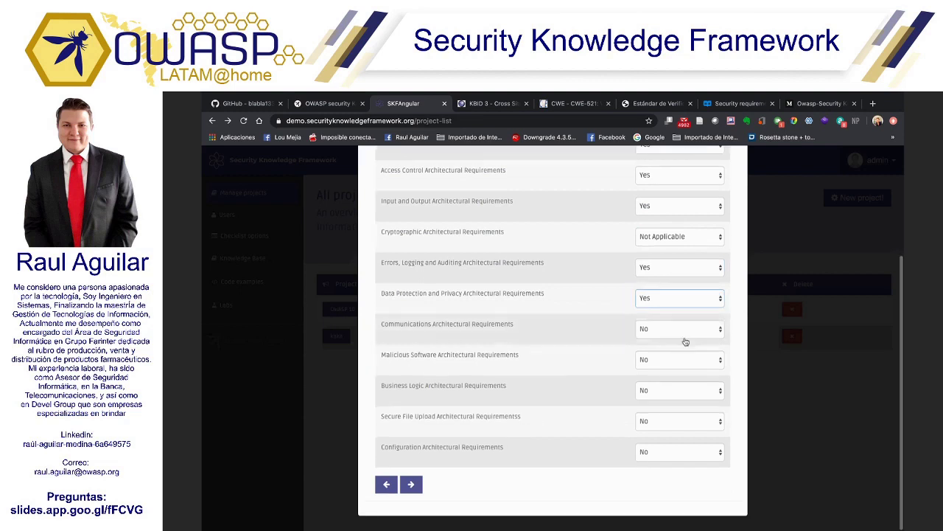
scroll(542, 411, up, 1)
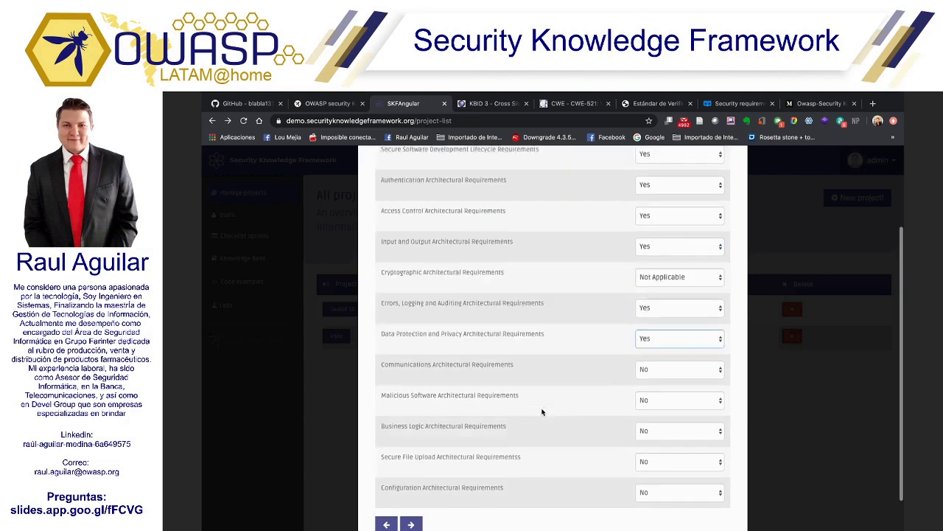
scroll(542, 412, up, 3)
scroll(531, 354, down, 5)
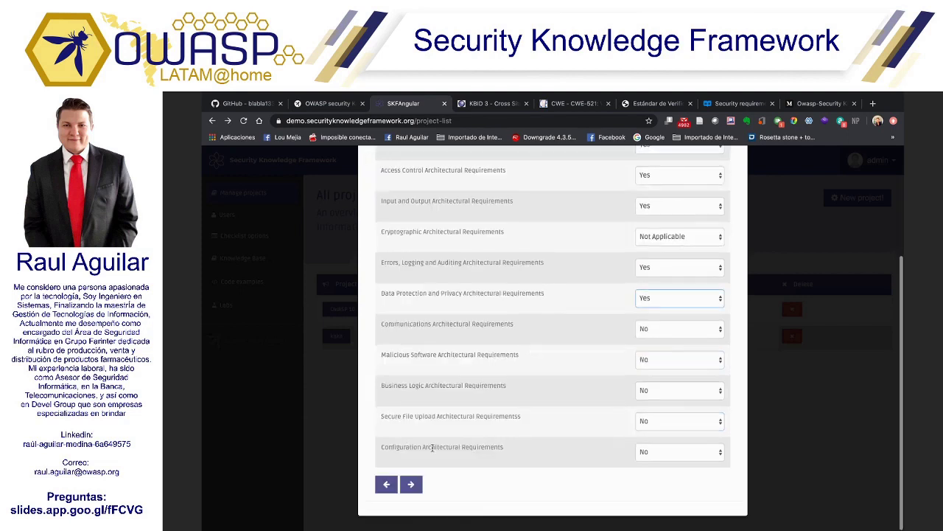
click(417, 484)
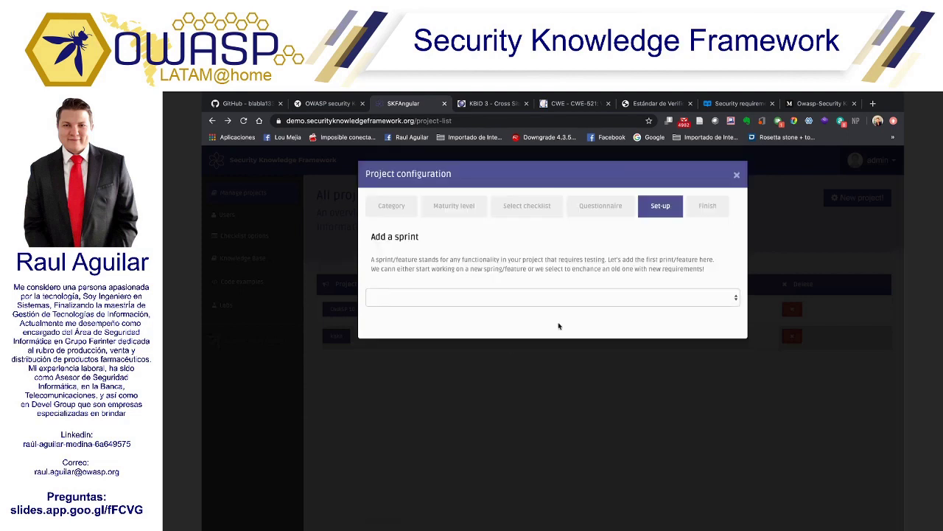
- Create a new sprint named "Control Accesos" with a short description and save the project configuration
click(618, 295)
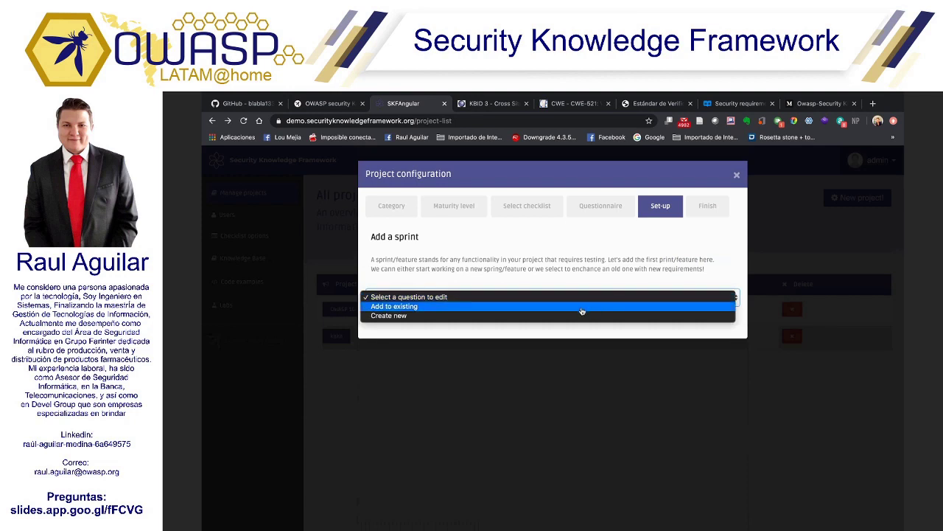
click(520, 315)
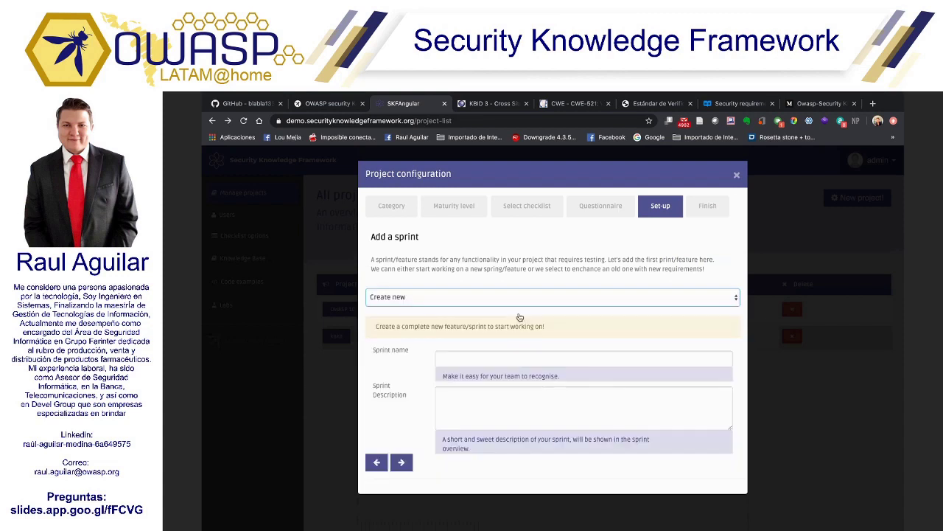
click(487, 357)
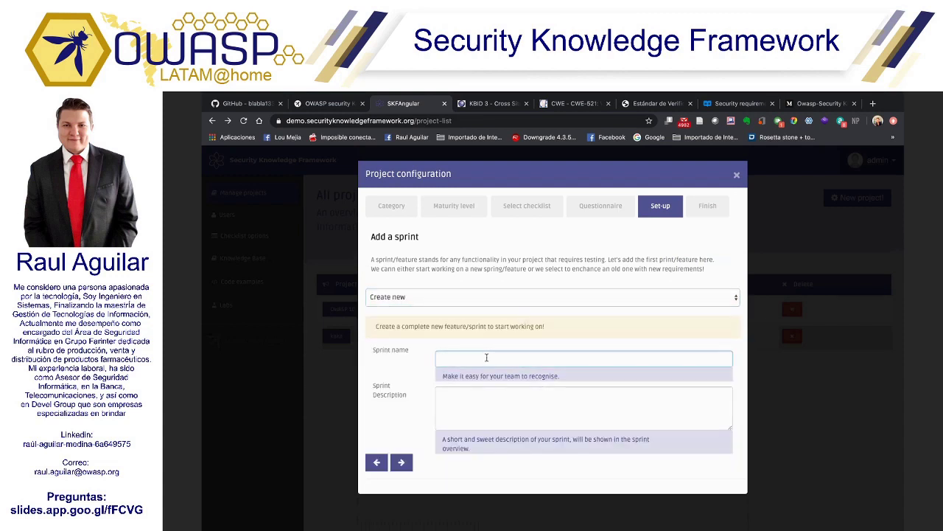
text(Control Accessos)
click(493, 410)
text(Ejempl)
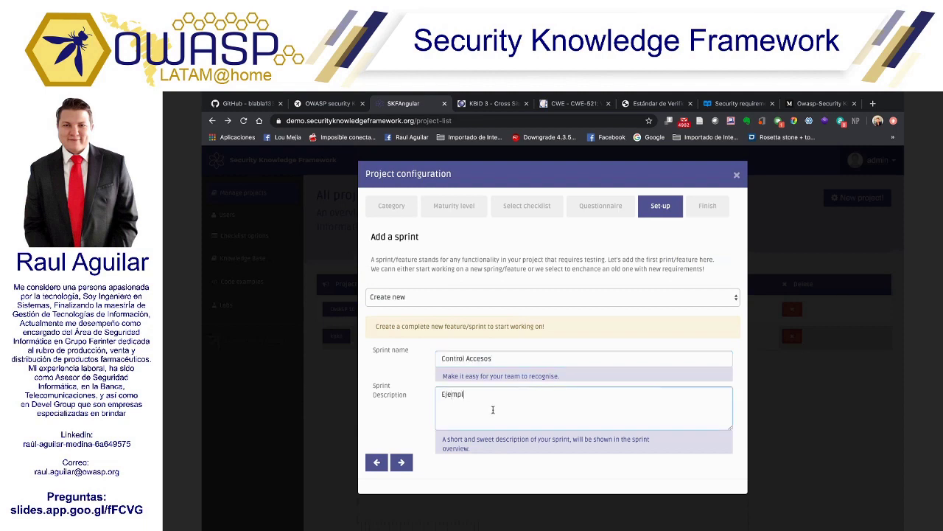
text(i)
key(BackSpace)
key(BackSpace)
text(ontro)
click(401, 462)
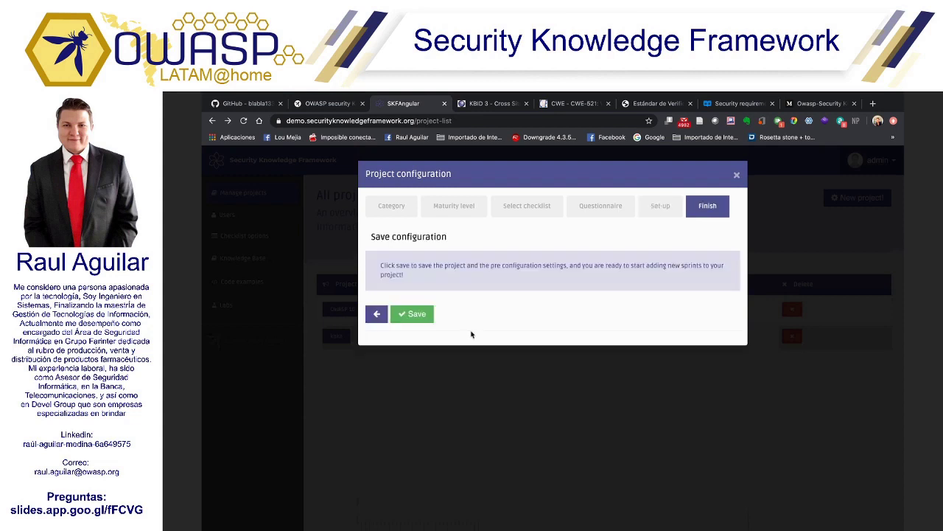
click(415, 314)
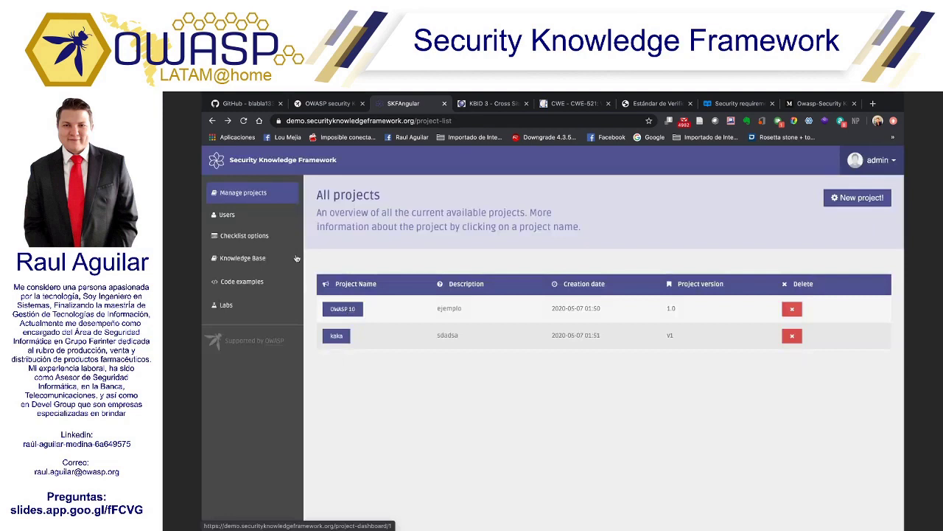
- Open the OWASP 10 project and review the Control Accesos sprint's information and summary
click(344, 308)
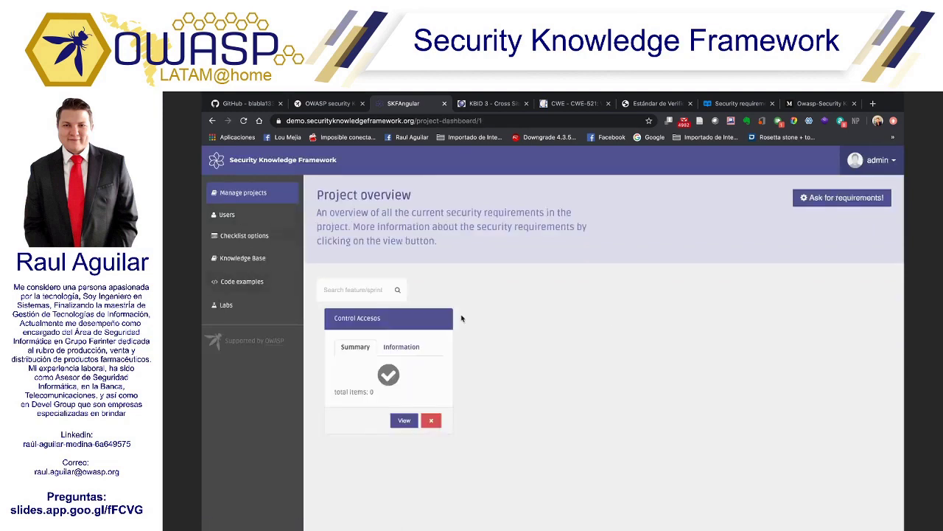
click(409, 349)
click(366, 350)
- Ask for requirements again in the OWASP 10 project, choosing the Web applications category and maturity Level 1
click(830, 198)
click(535, 280)
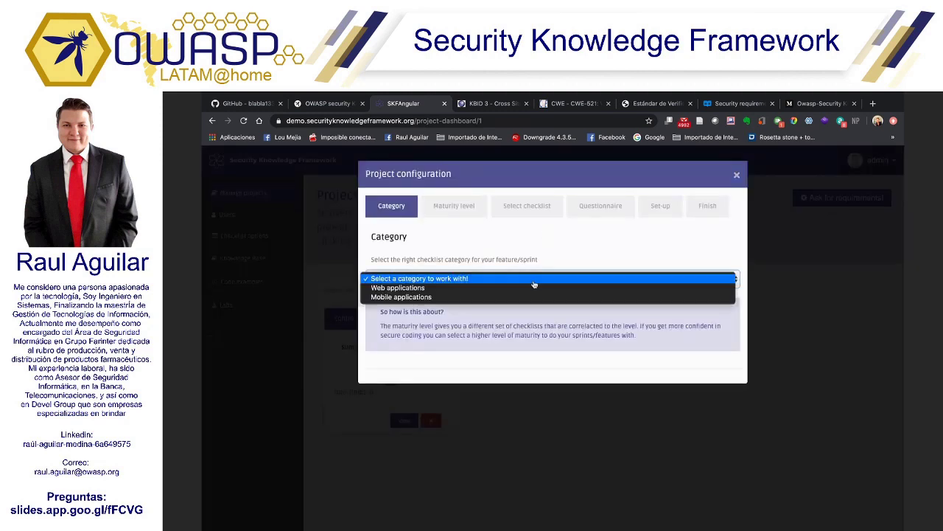
click(514, 289)
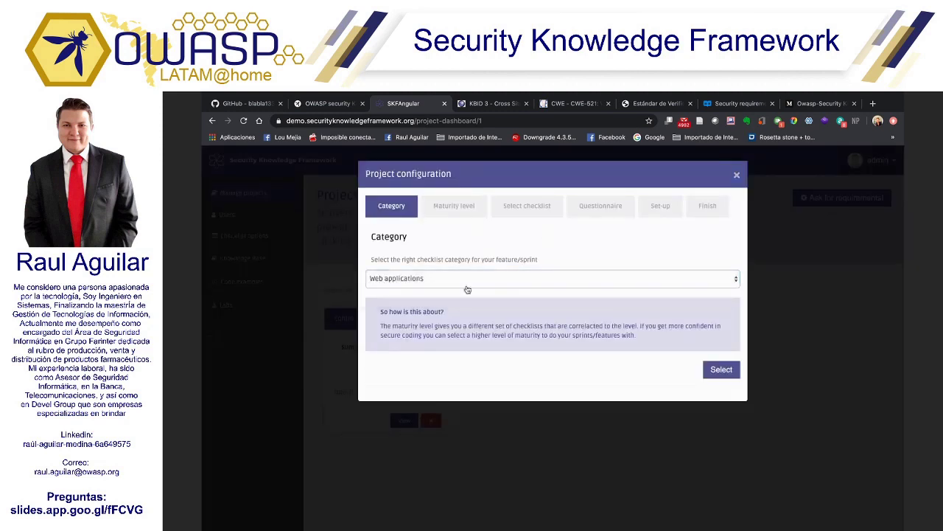
click(465, 283)
click(525, 208)
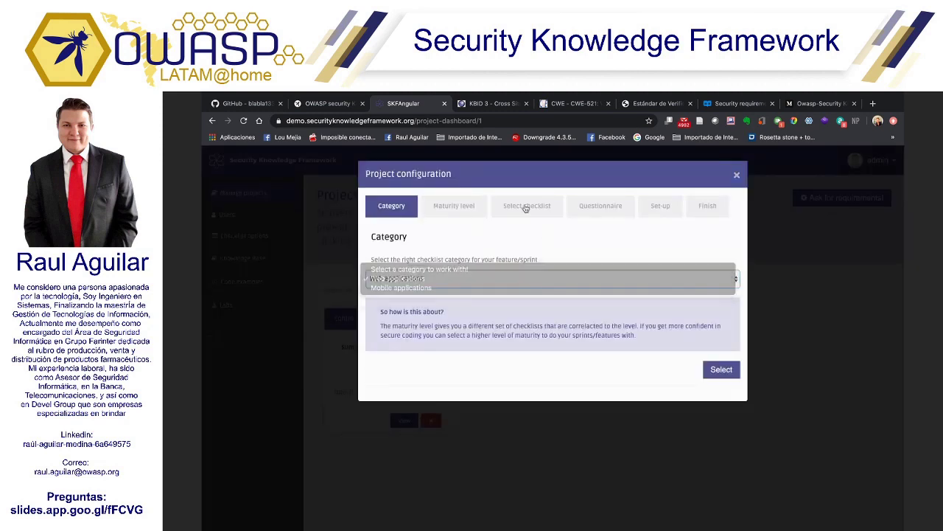
click(722, 369)
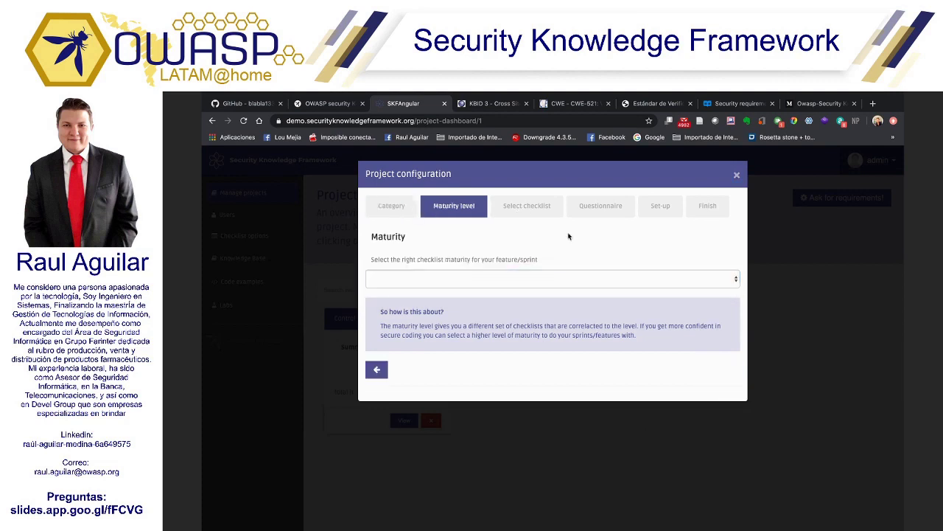
click(564, 279)
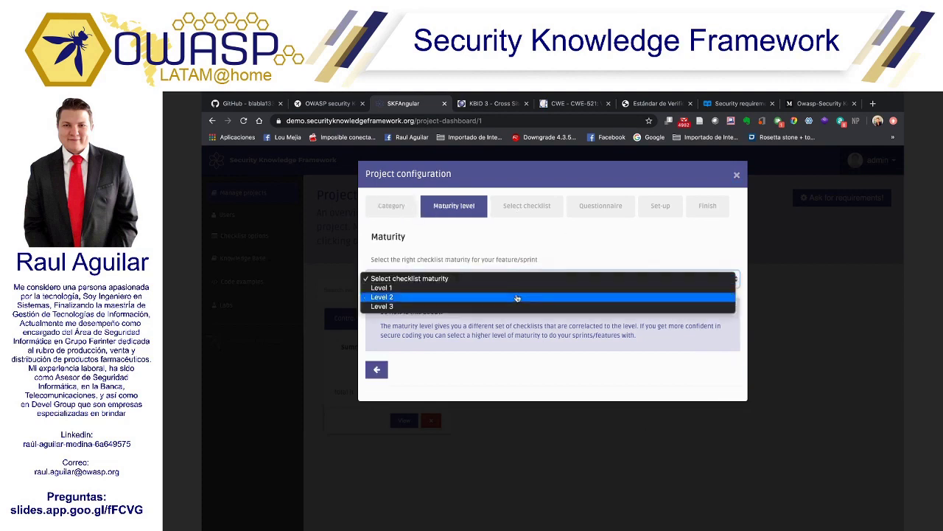
click(518, 288)
click(531, 213)
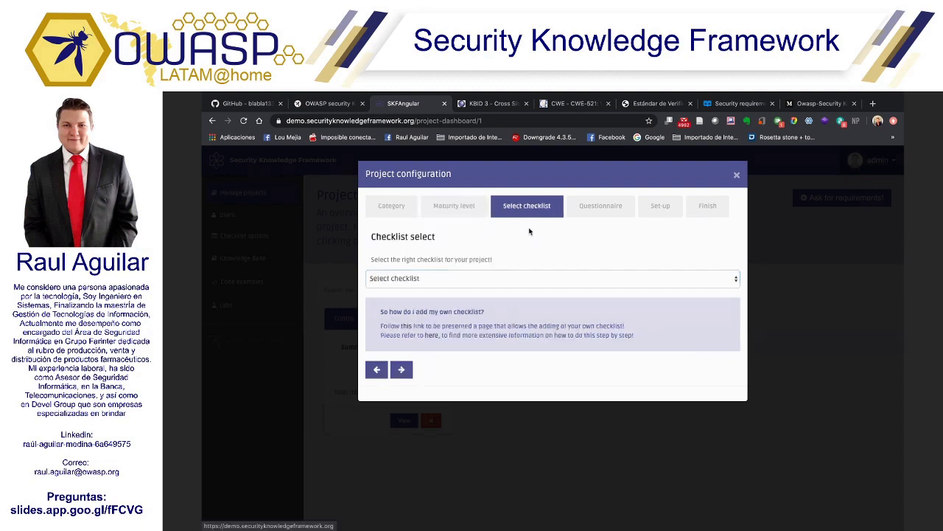
- Select the access control checklist, answer Yes to General Access Control Design, Operation Level Access Control and Other Access Control Considerations, and submit the questionnaire
click(535, 282)
click(549, 315)
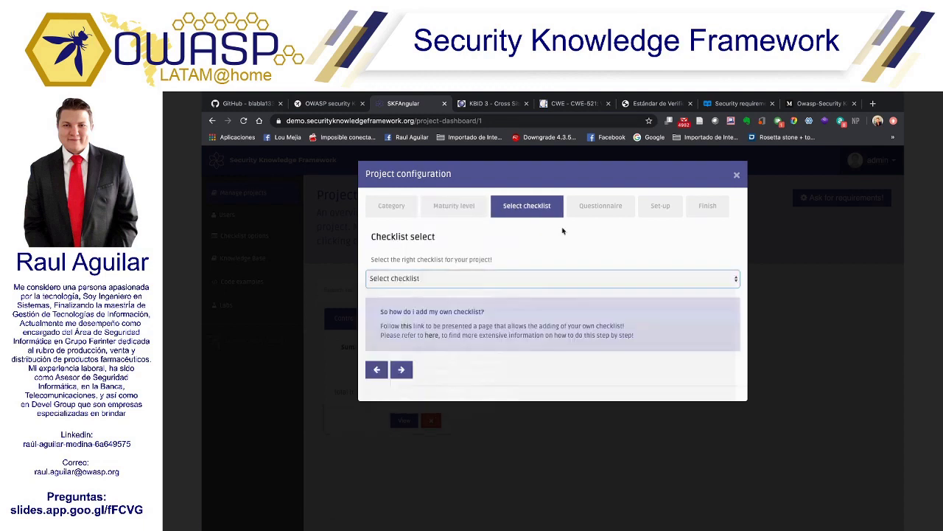
click(605, 210)
click(649, 266)
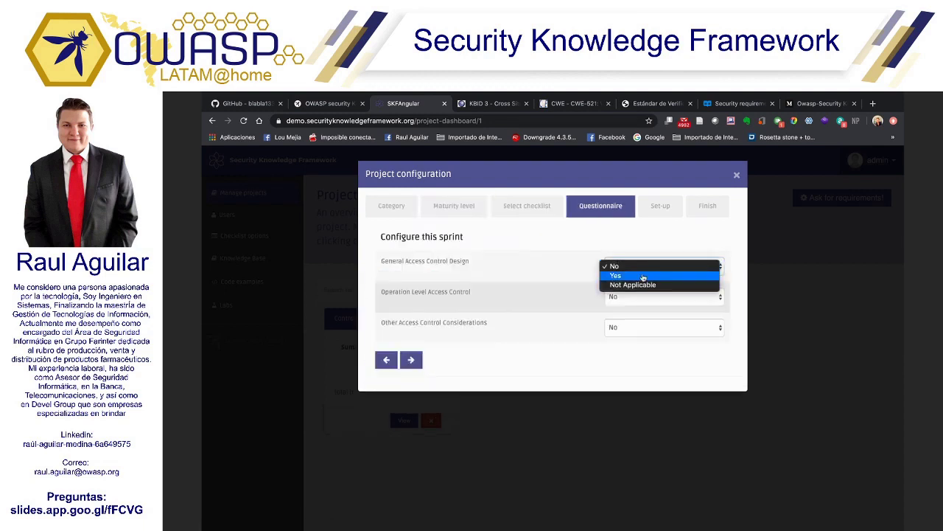
click(648, 276)
click(646, 295)
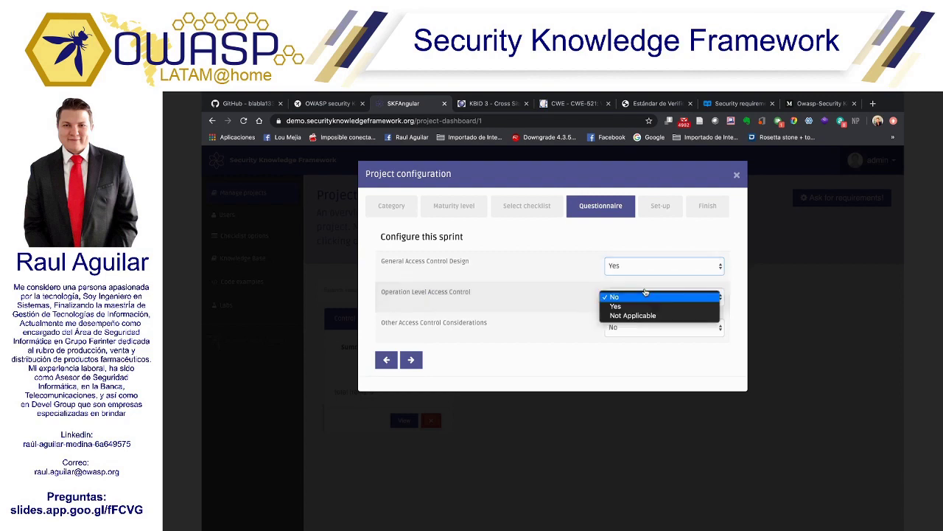
click(616, 305)
click(649, 328)
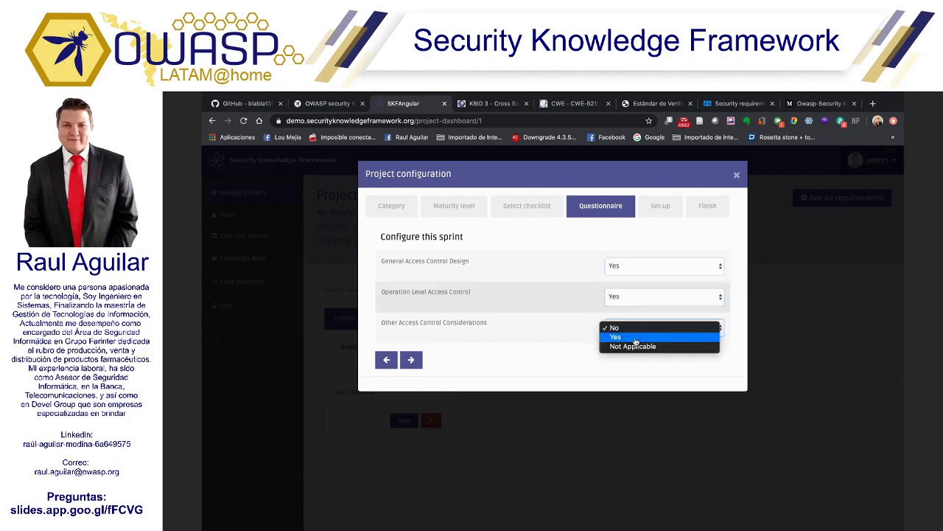
click(634, 338)
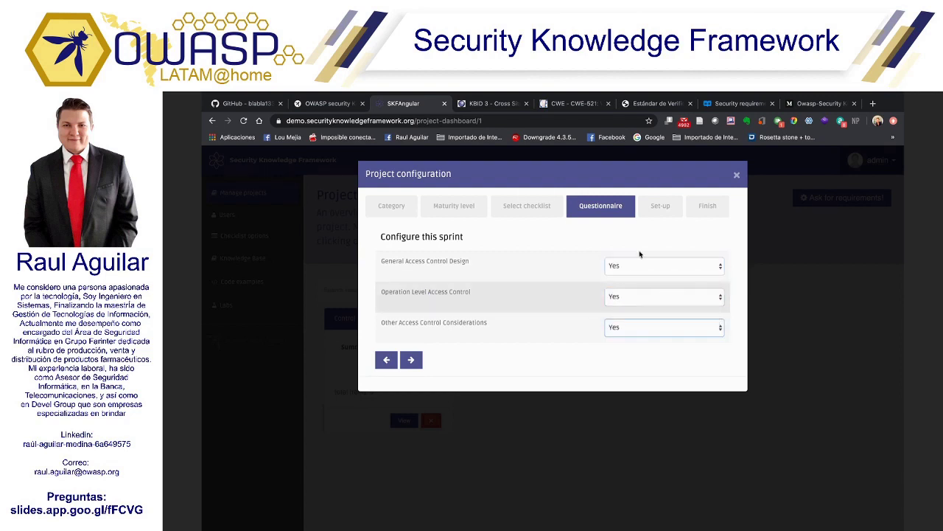
click(413, 359)
- Add the new checklist items to the existing Control Accesos sprint and save the project configuration
click(532, 297)
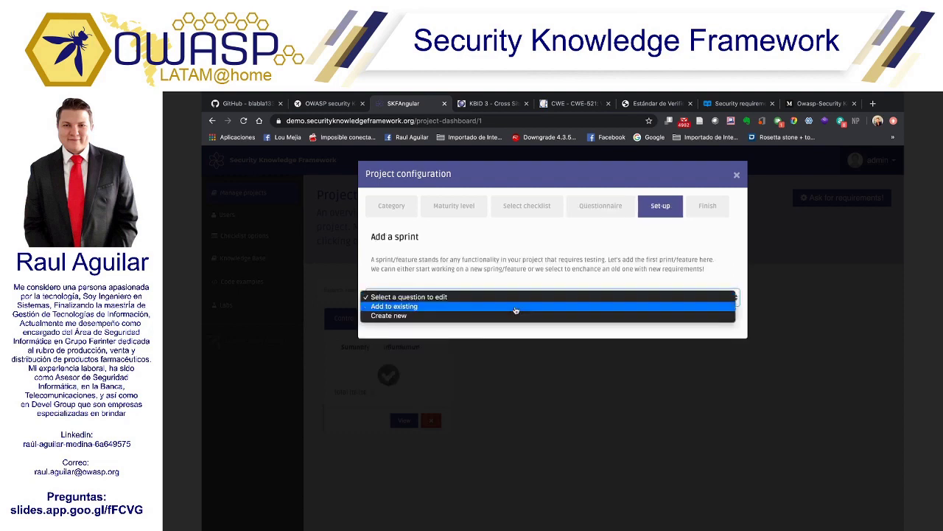
click(516, 305)
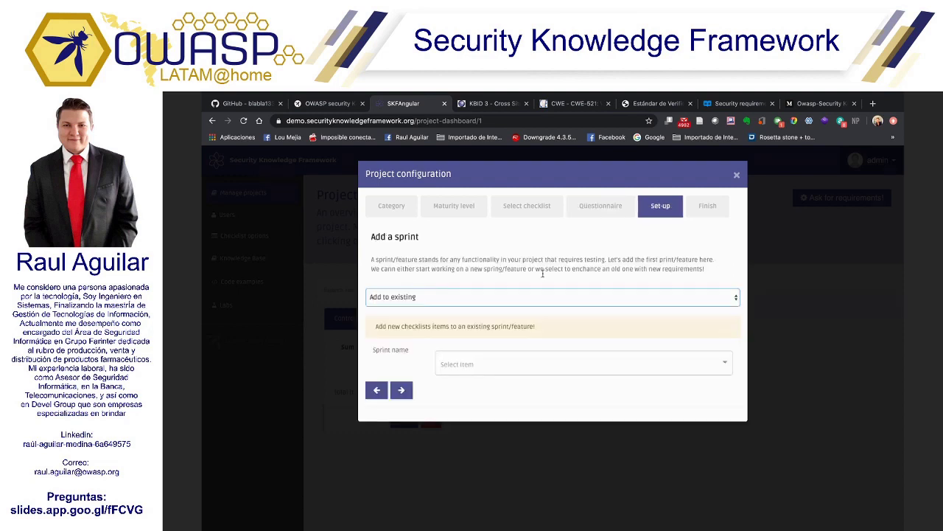
click(569, 364)
click(533, 384)
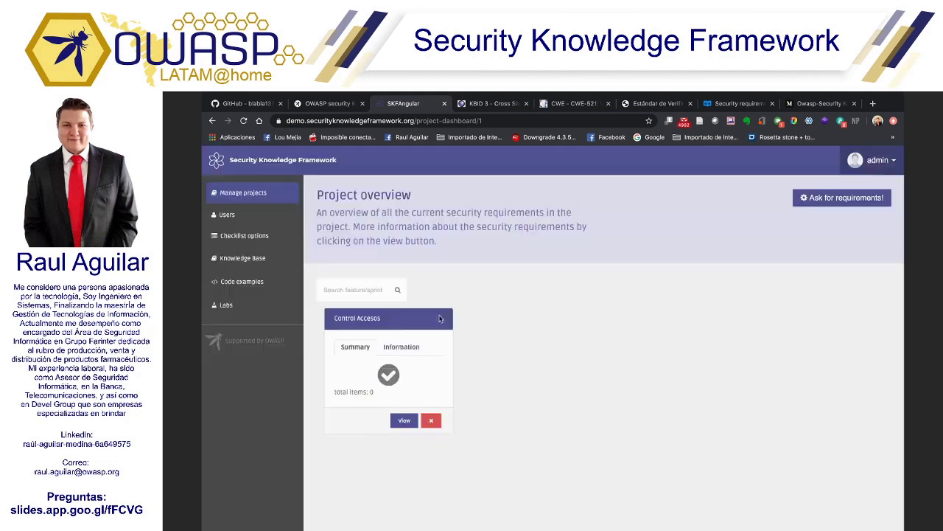
- Reopen the OWASP 10 project and review the list of requirements in the Control Accesos sprint
click(238, 193)
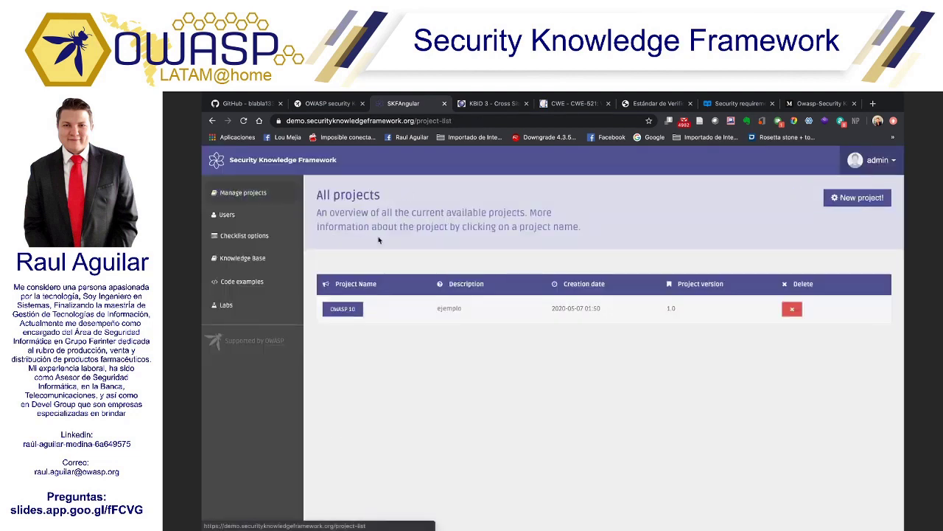
click(343, 310)
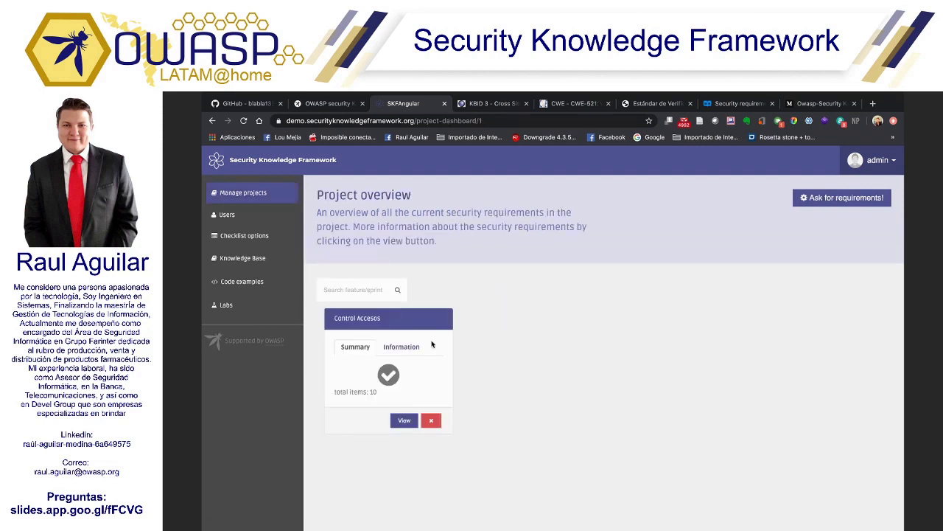
click(404, 421)
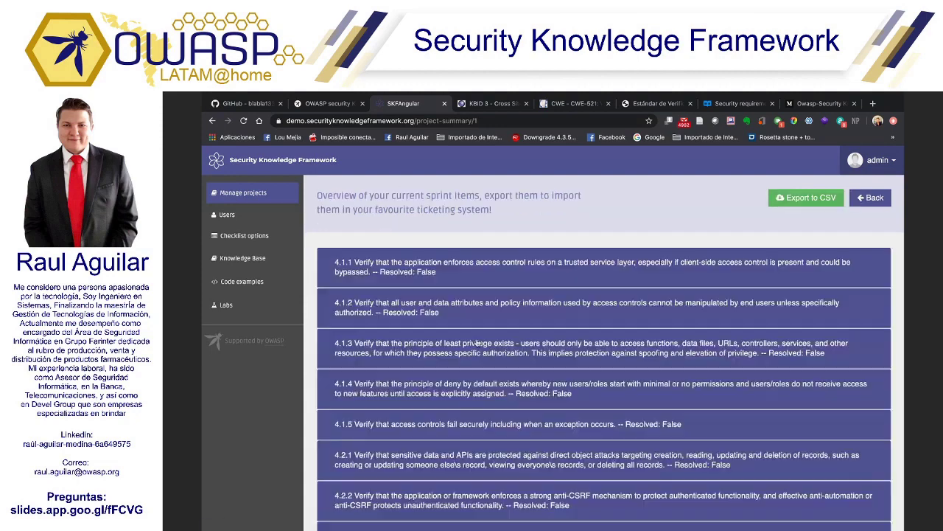
scroll(522, 362, down, 3)
key(alt+Left)
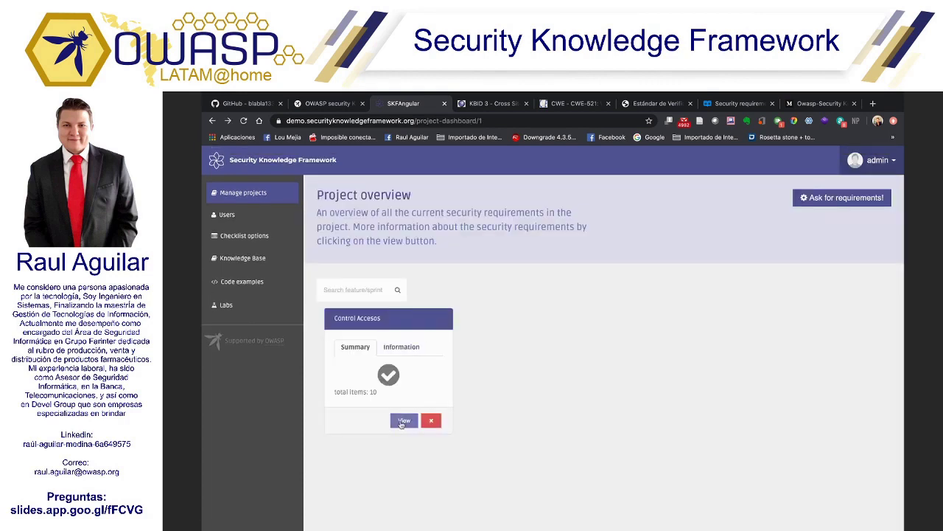
click(403, 420)
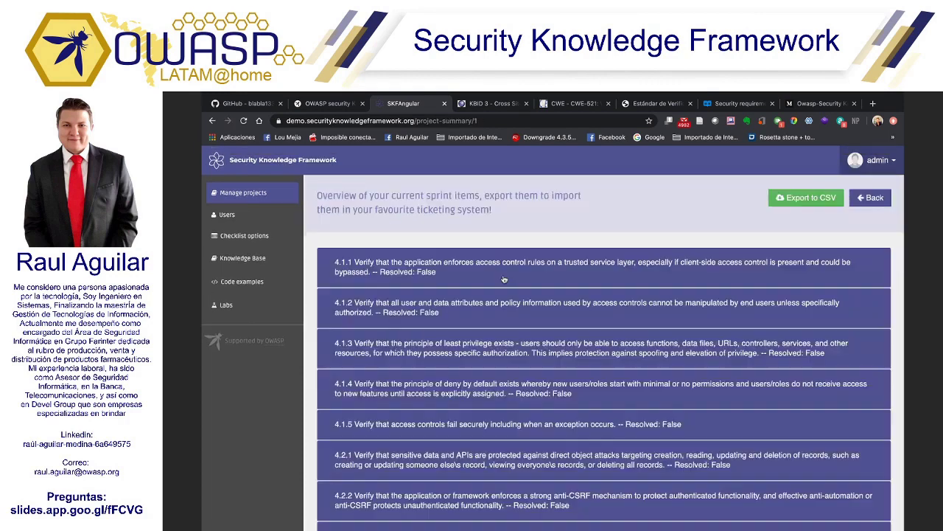
scroll(520, 331, down, 5)
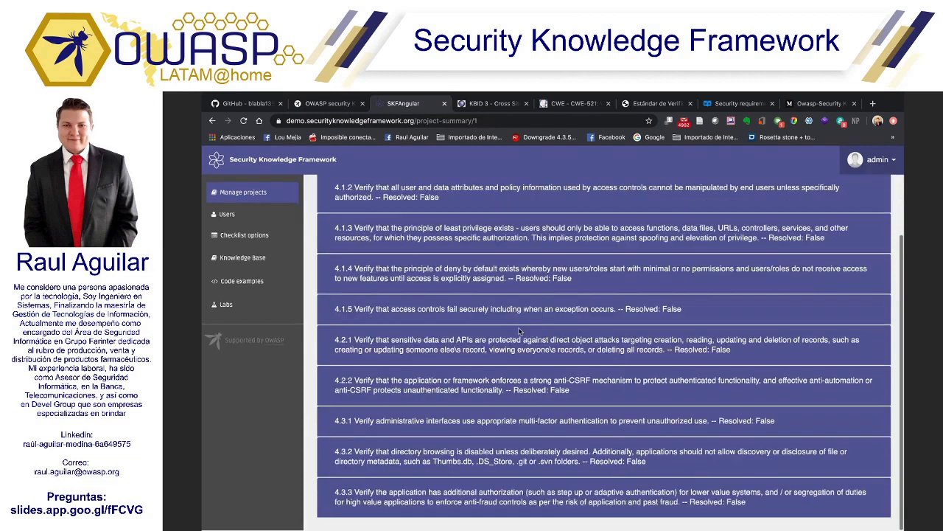
key(alt+Left)
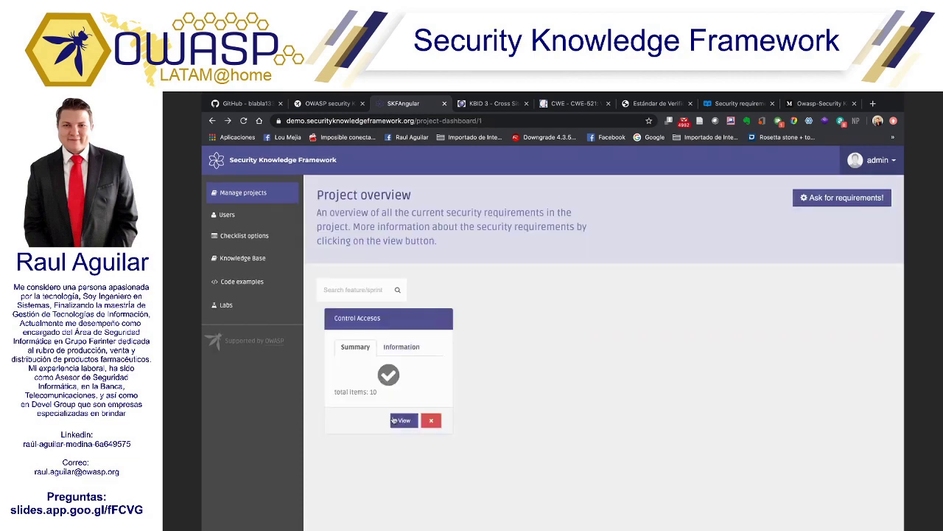
- Expand requirement 4.1.1 in the Control Accesos sprint and open its CWE 602 reference in a new tab
click(401, 420)
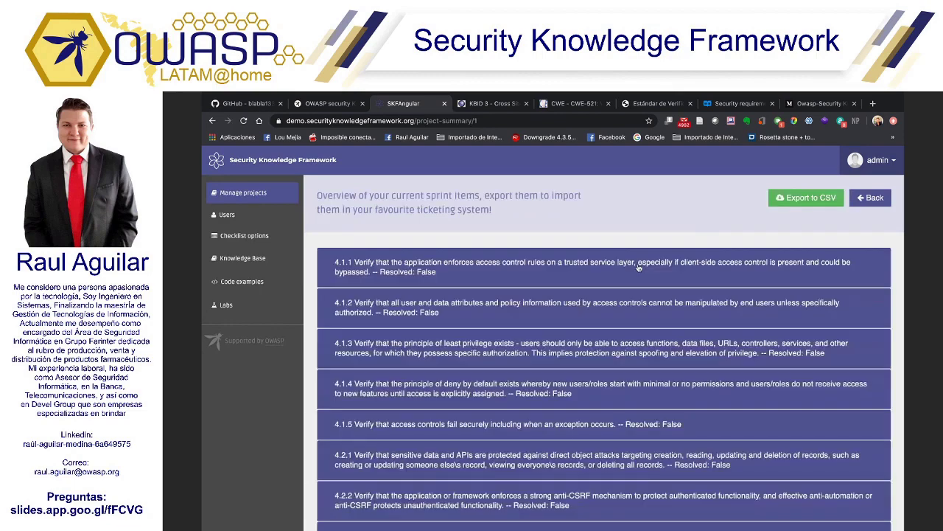
click(639, 267)
scroll(486, 332, down, 1)
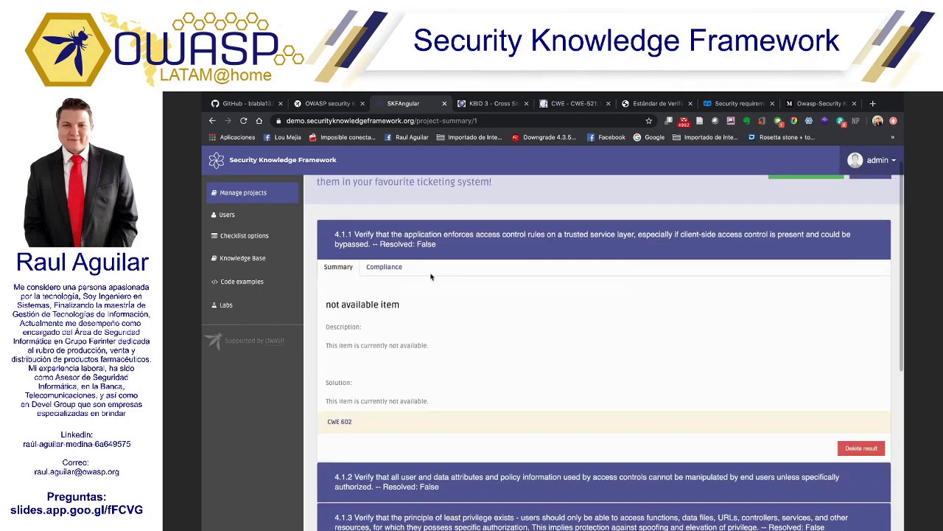
drag(328, 420, 374, 432)
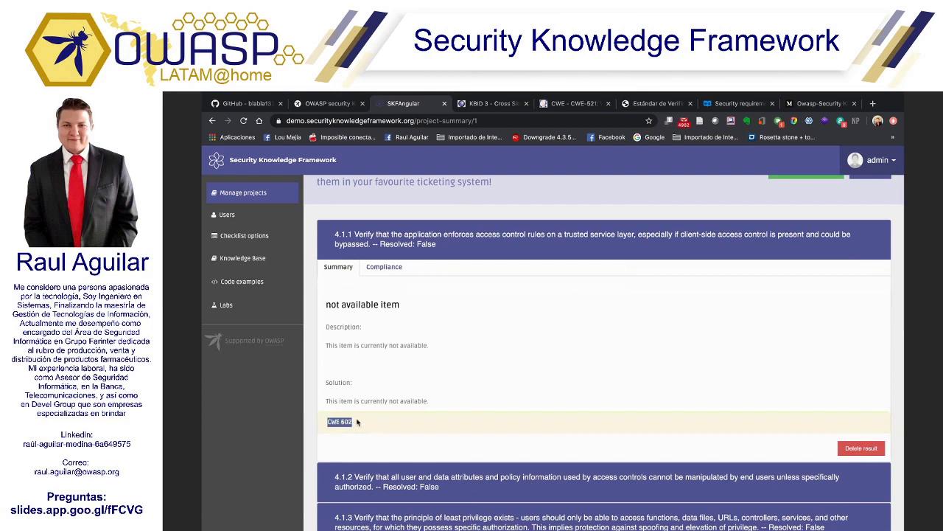
right_click(346, 426)
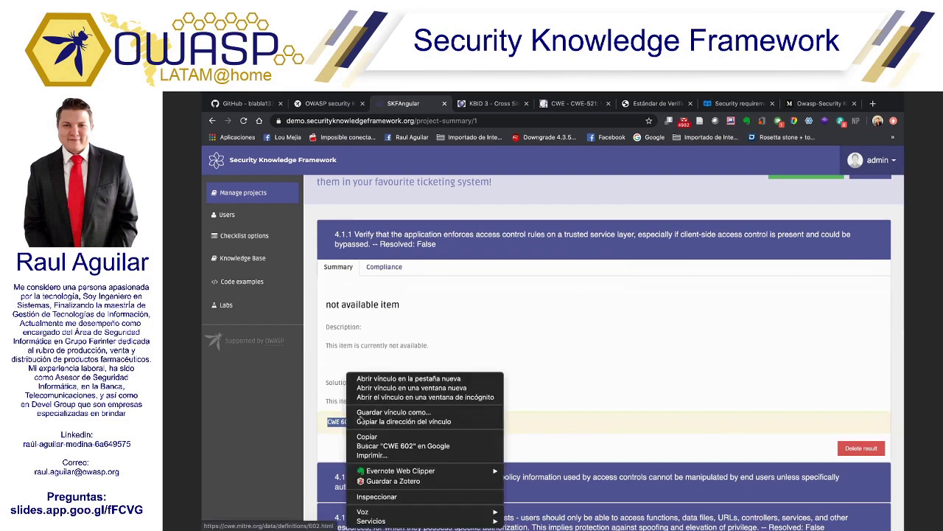
click(396, 381)
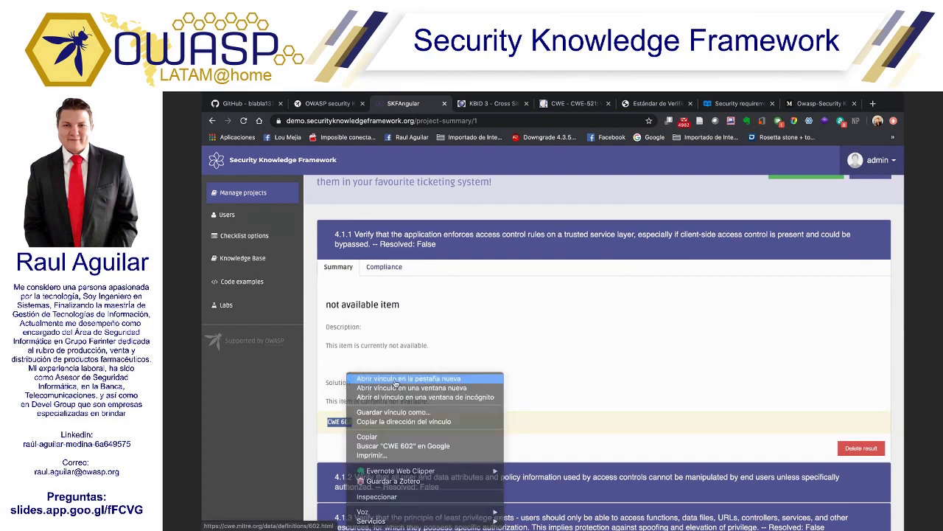
- Read through the CWE 602 page, covering its description, relationships, common consequences and demonstrative code examples
click(521, 104)
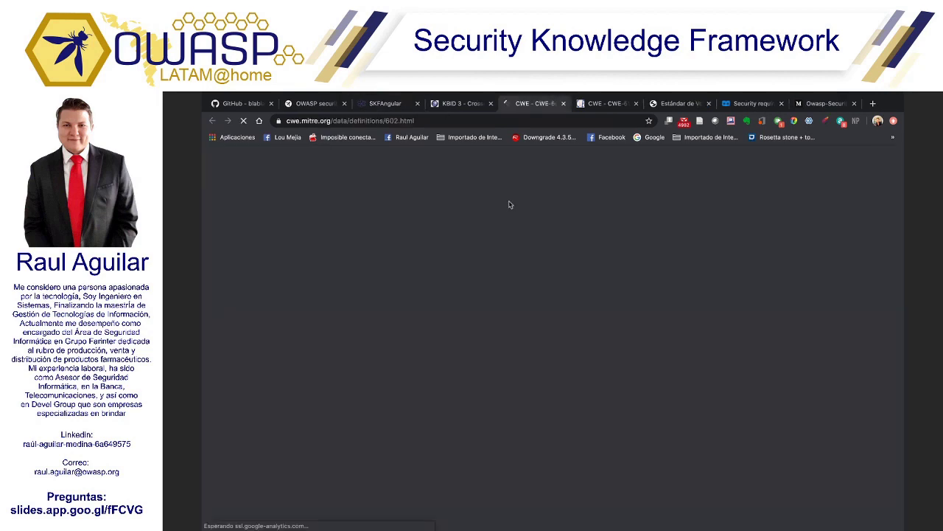
scroll(511, 199, down, 3)
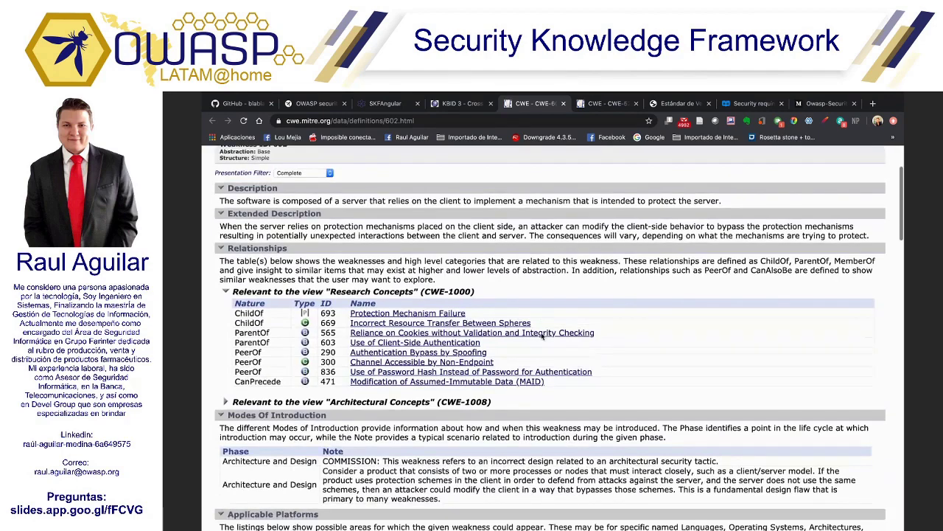
scroll(542, 336, down, 9)
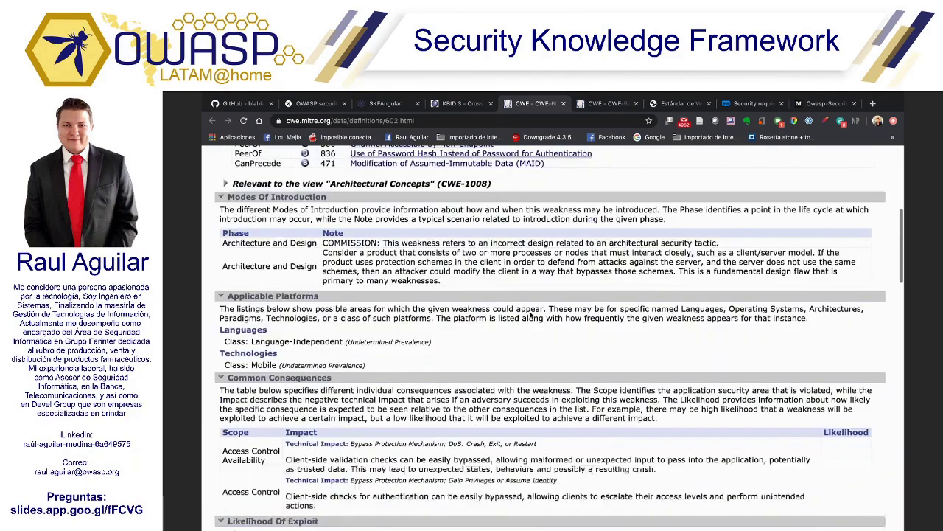
scroll(531, 318, down, 3)
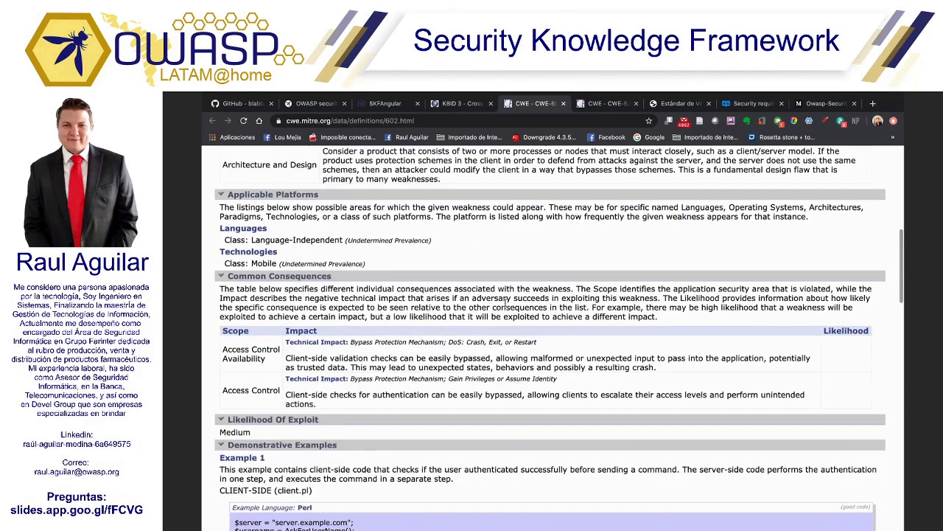
scroll(485, 305, down, 19)
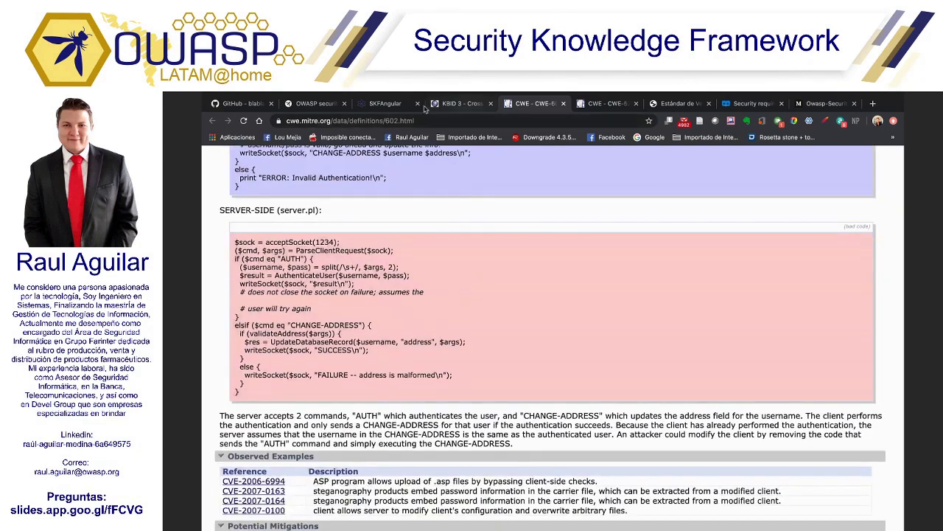
- Return to requirement 4.1.1, enter "completada" as its compliance evidence, set Resolved to true and update the item
click(387, 104)
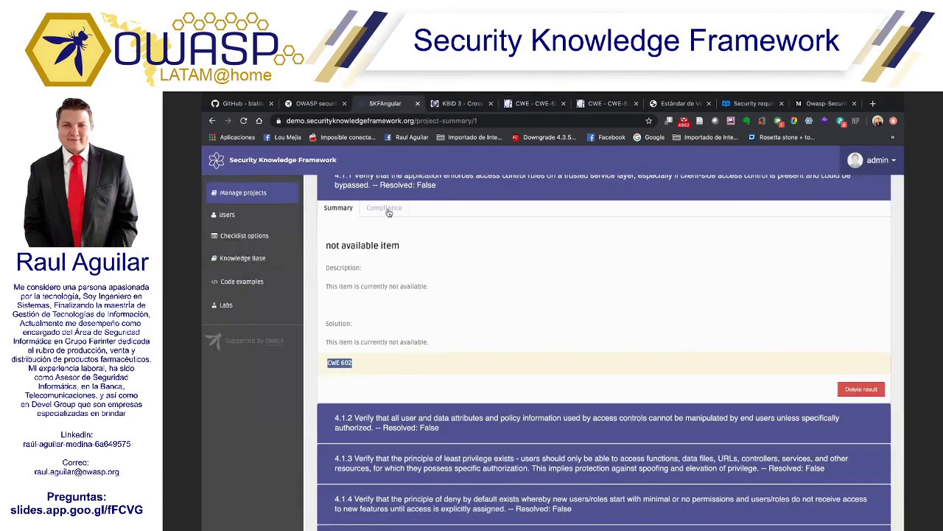
click(384, 208)
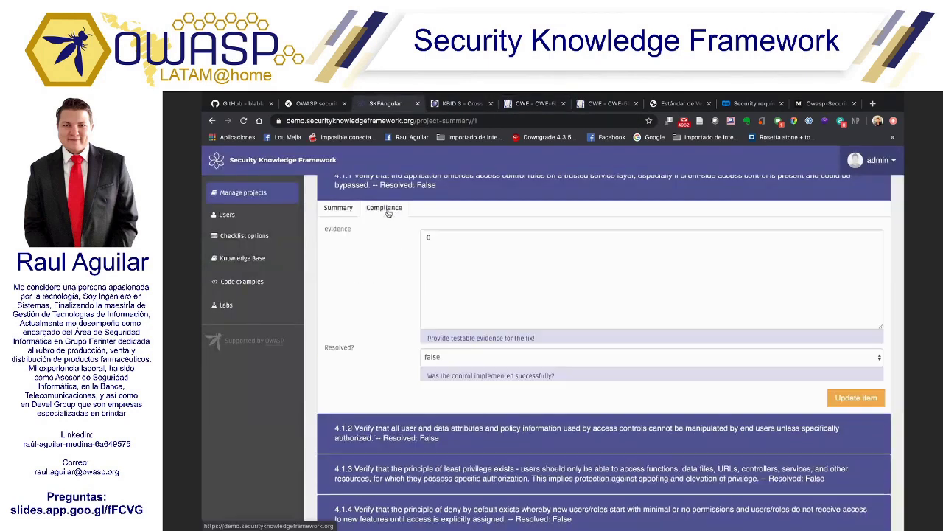
click(448, 249)
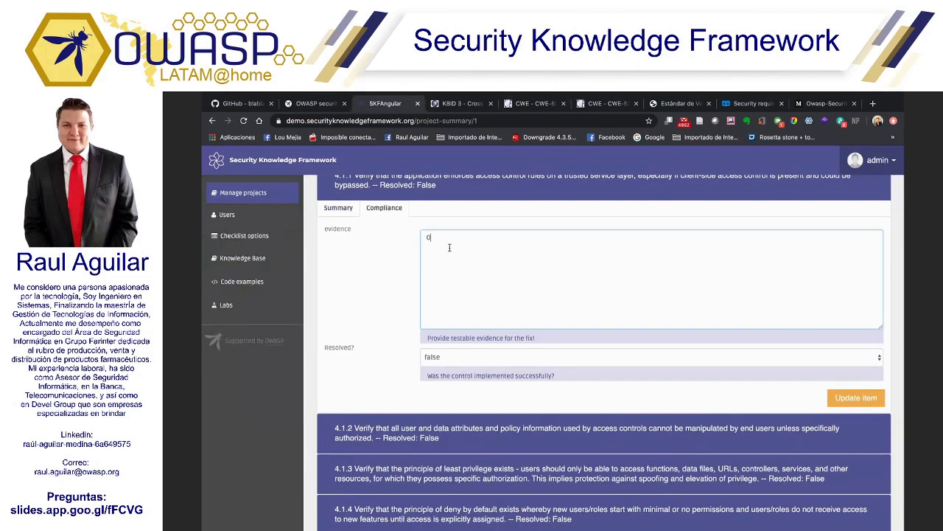
key(BackSpace)
text(1)
text(completada)
click(517, 360)
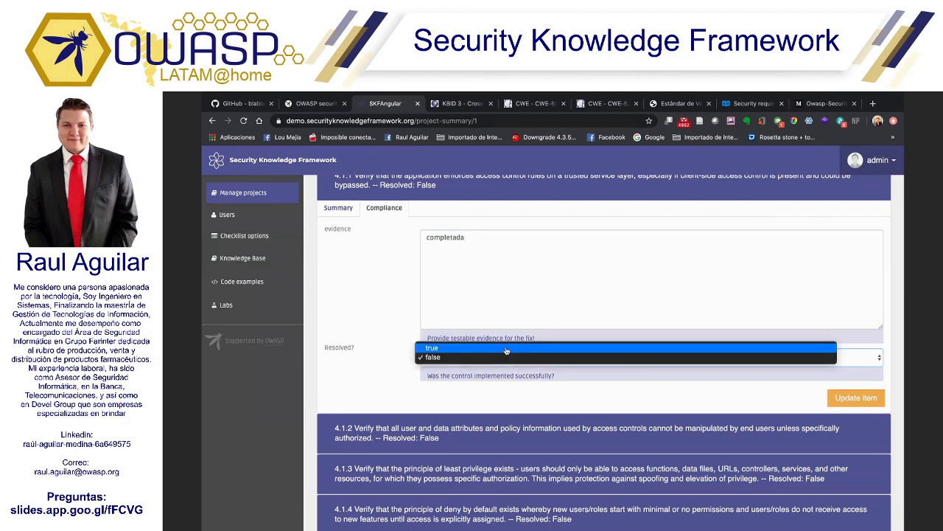
click(506, 348)
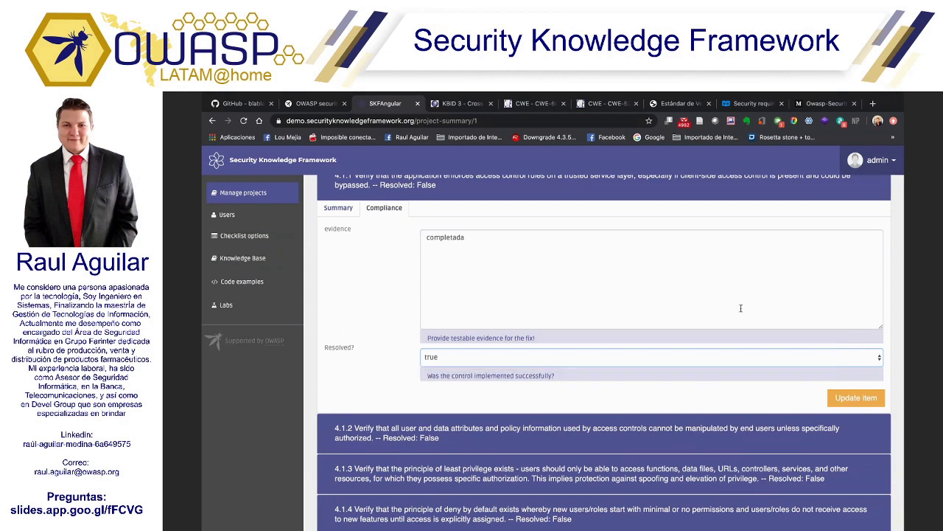
click(855, 397)
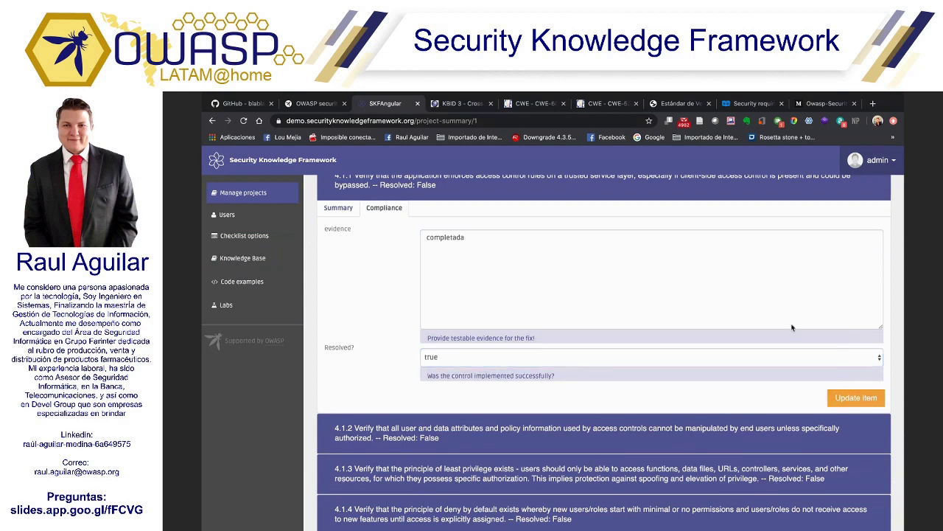
- Check requirement 4.1.1's resolved status and reopen the OWASP 10 project overview
scroll(759, 314, up, 2)
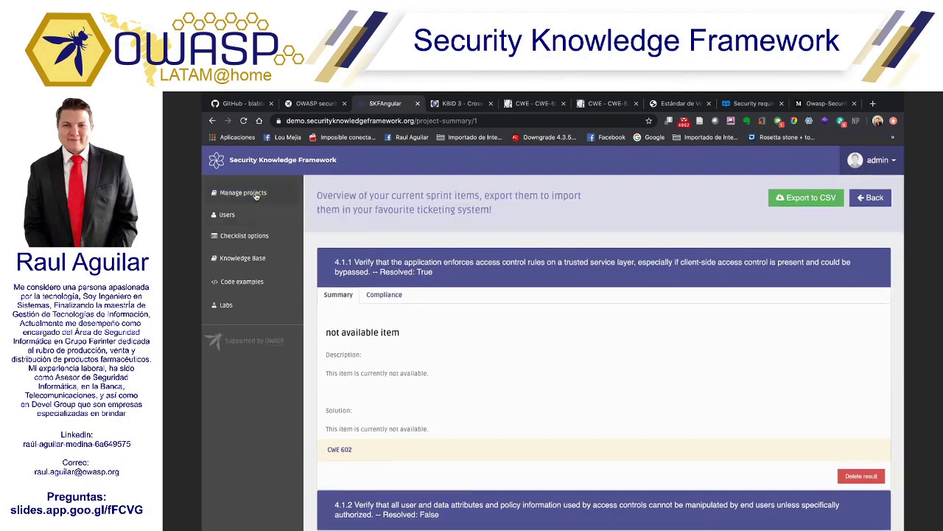
click(256, 195)
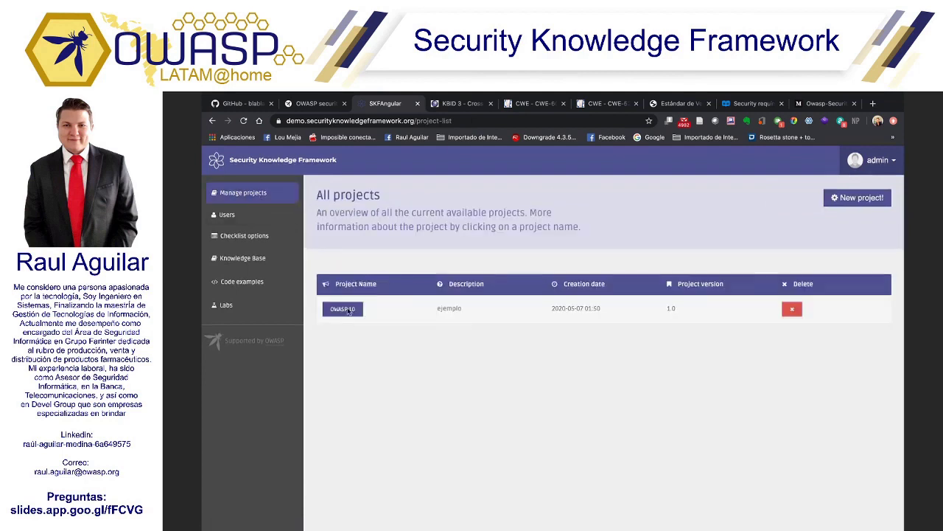
click(347, 309)
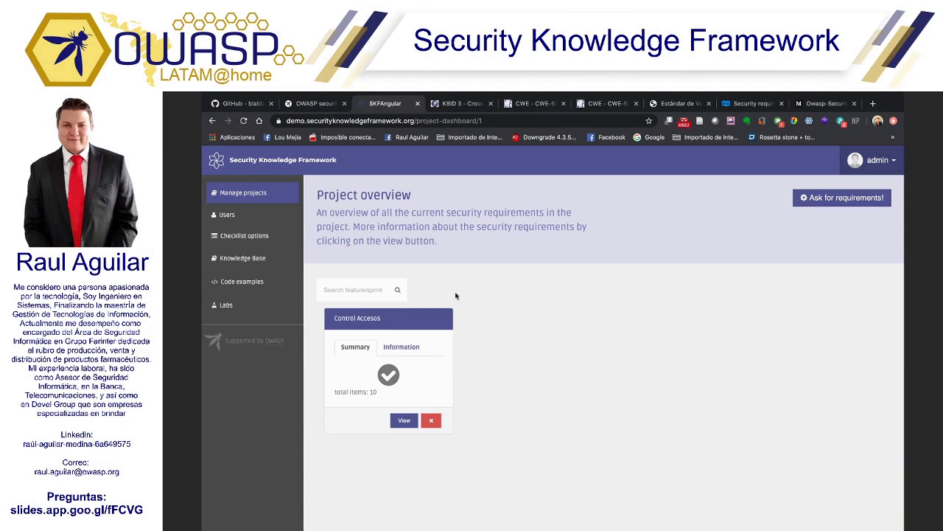
- Add a checklist category named "Aplicacion Interna" with the description "ejemplo" and store it
click(243, 237)
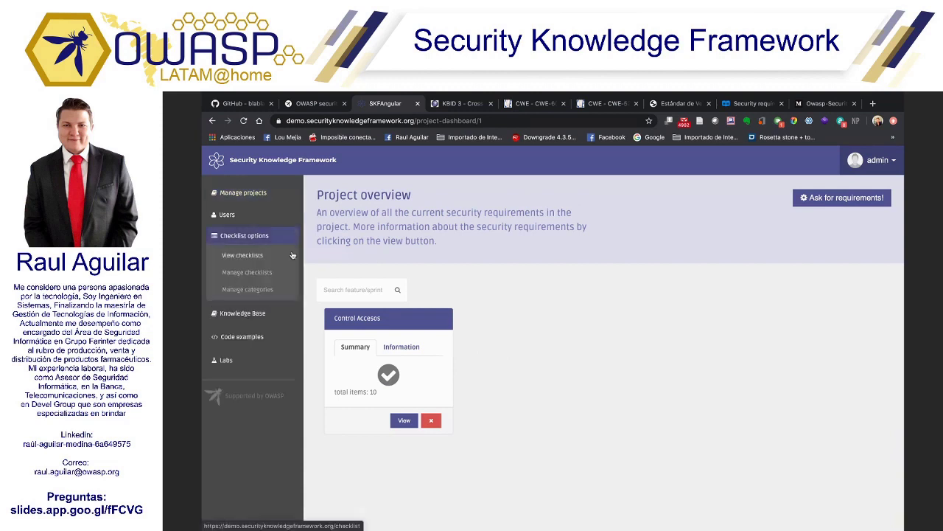
click(249, 274)
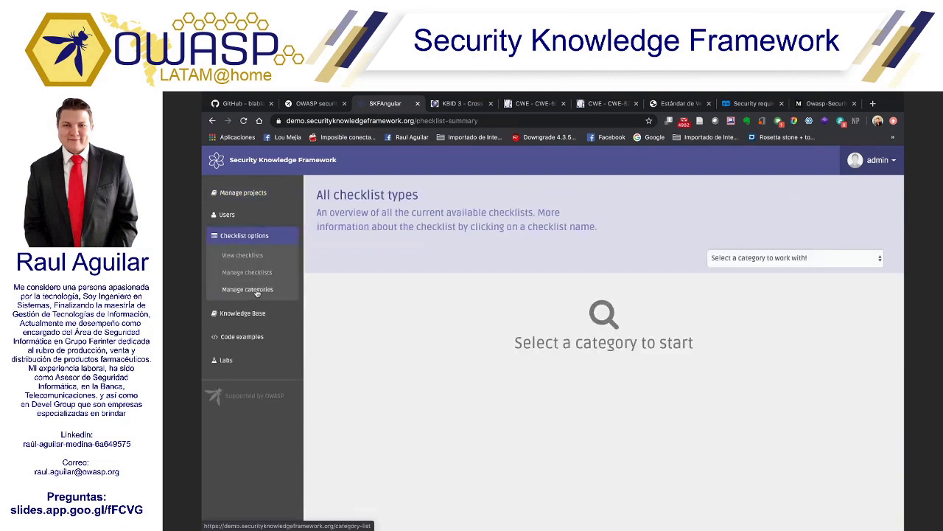
click(256, 291)
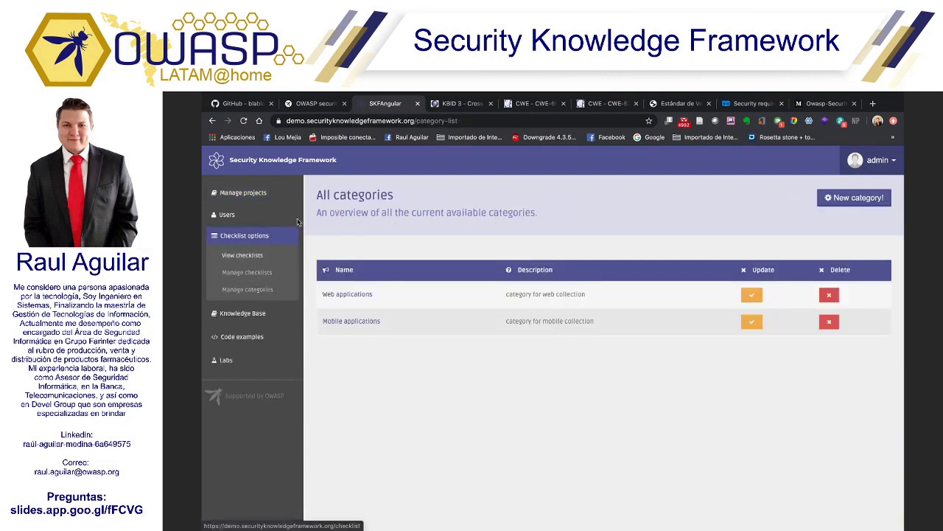
click(854, 197)
click(561, 209)
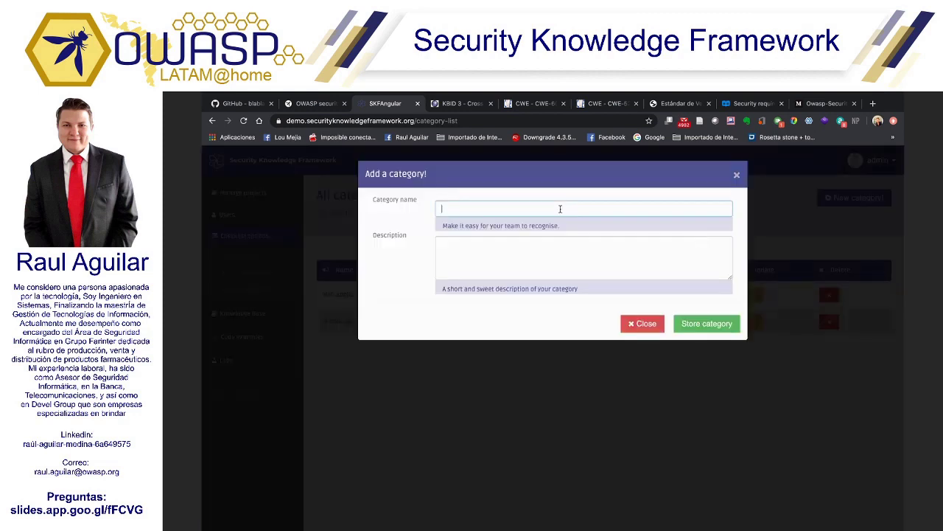
text(Int)
key(BackSpace)
key(BackSpace)
key(BackSpace)
key(BackSpace)
key(BackSpace)
key(BackSpace)
text(Aplicacion Interna)
click(547, 253)
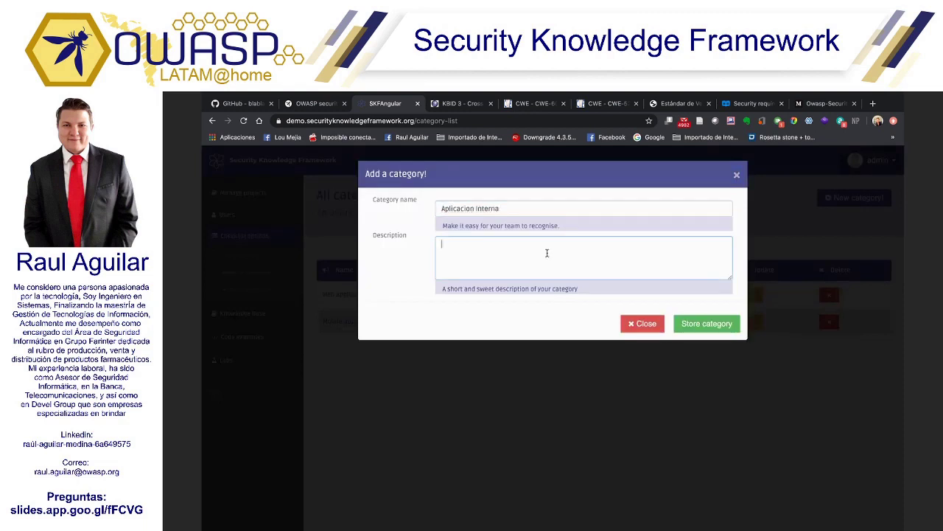
text(ejemplo)
click(695, 331)
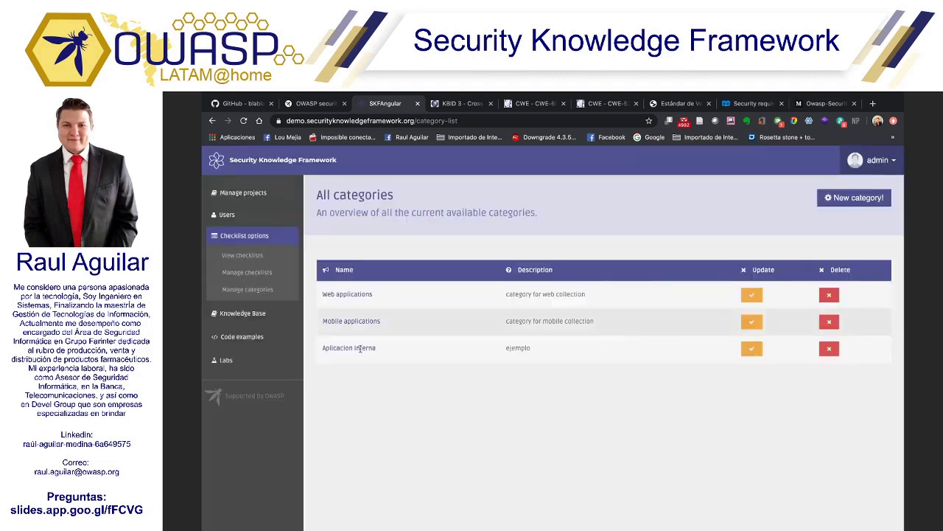
- Start a new checklist in the Aplicacion Interna category and name it ASVS1
click(251, 273)
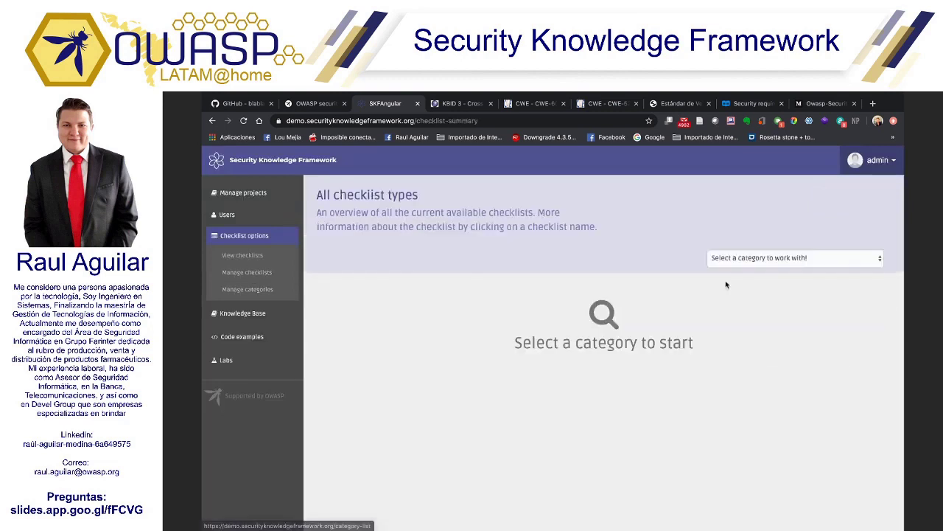
click(722, 255)
click(743, 286)
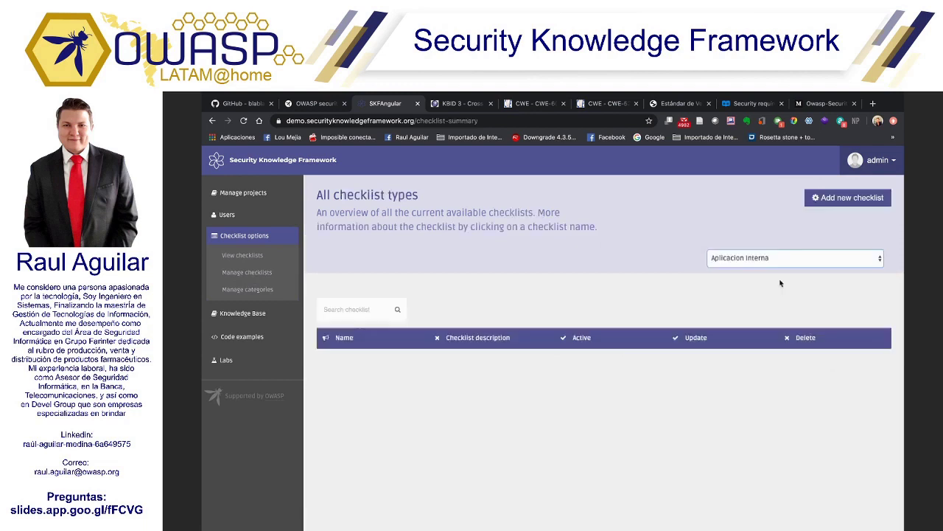
click(855, 199)
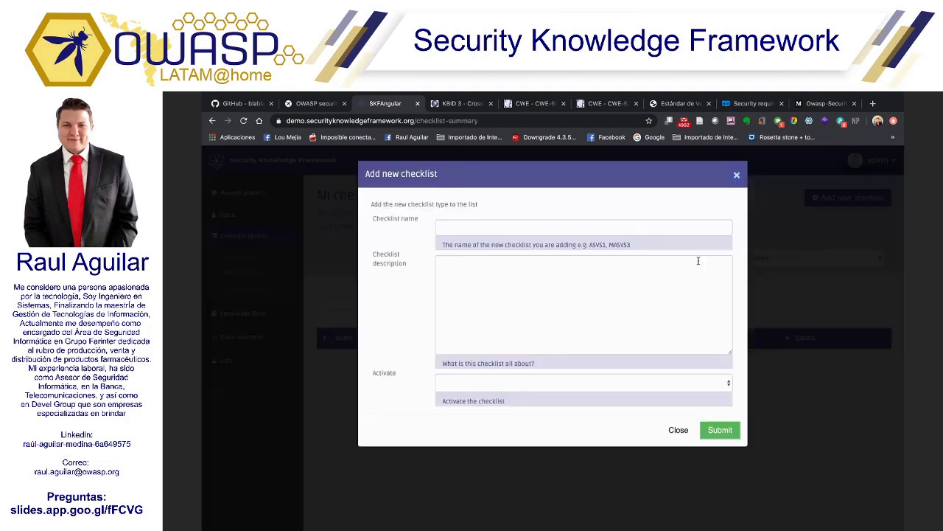
click(578, 231)
text(ASVS)
key(BackSpace)
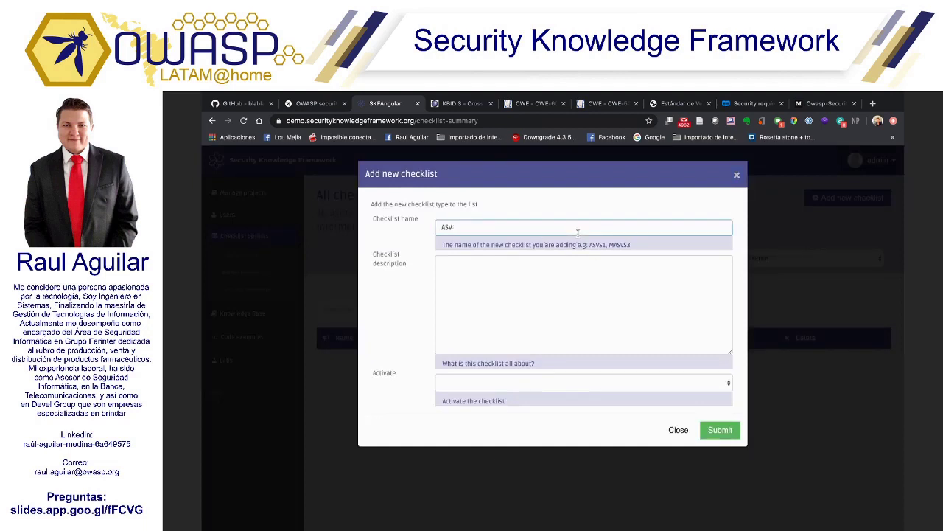
text(Sv)
key(BackSpace)
key(BackSpace)
text(S1)
- Enter "EJEMPLO" as the new checklist's description, set it to Active and submit it
click(594, 277)
text(E)
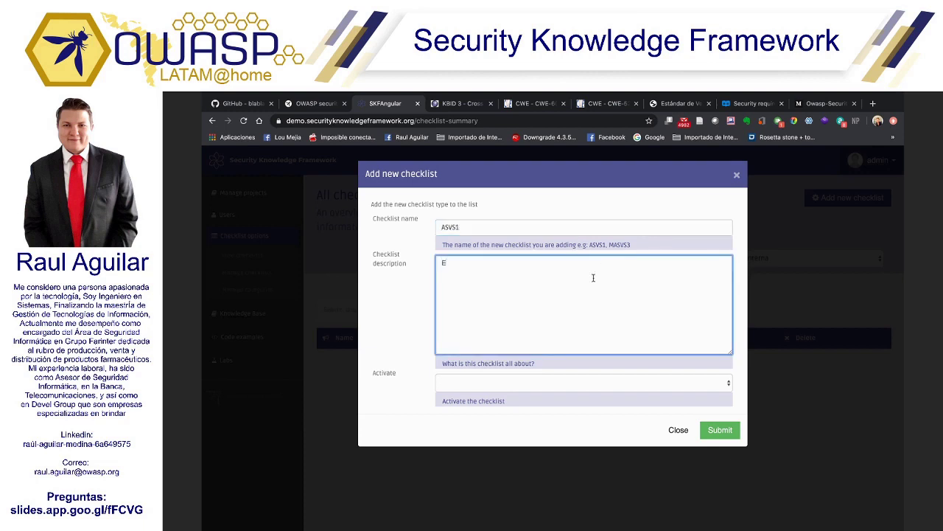
text(JEMPLO)
click(719, 386)
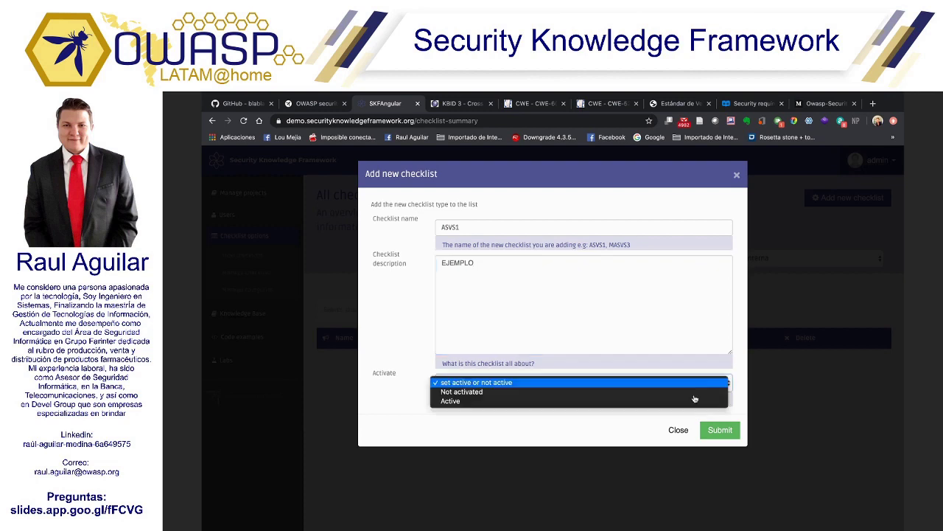
click(707, 400)
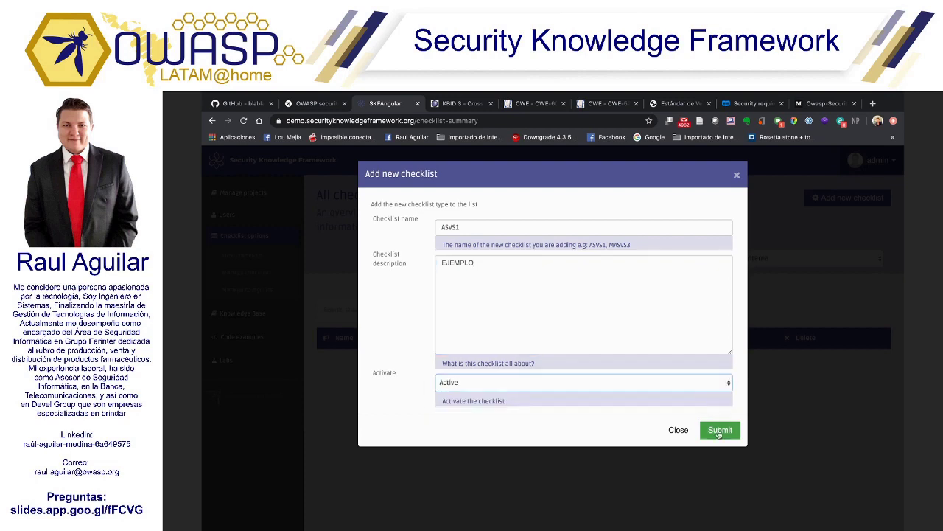
click(719, 432)
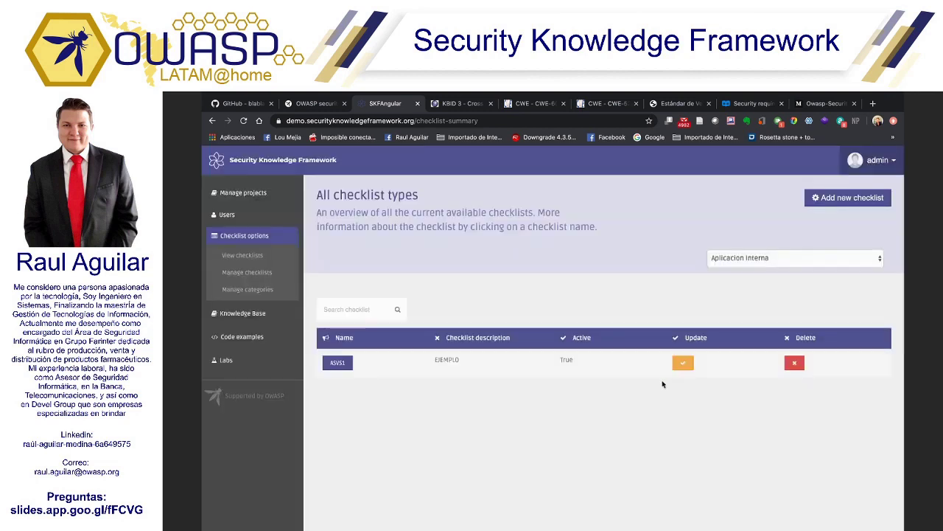
- Open the ASVS1 checklist, read the information on adding checklist items and open its item editing page
click(337, 362)
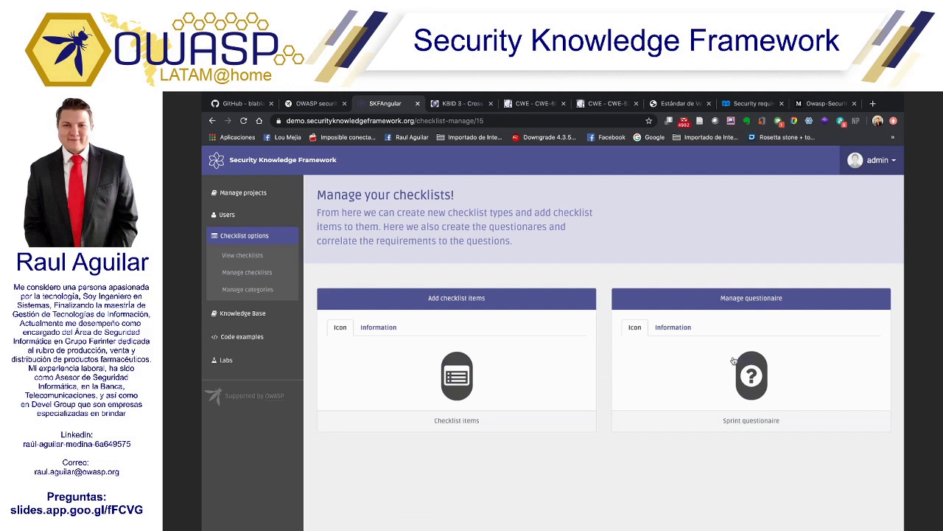
click(370, 333)
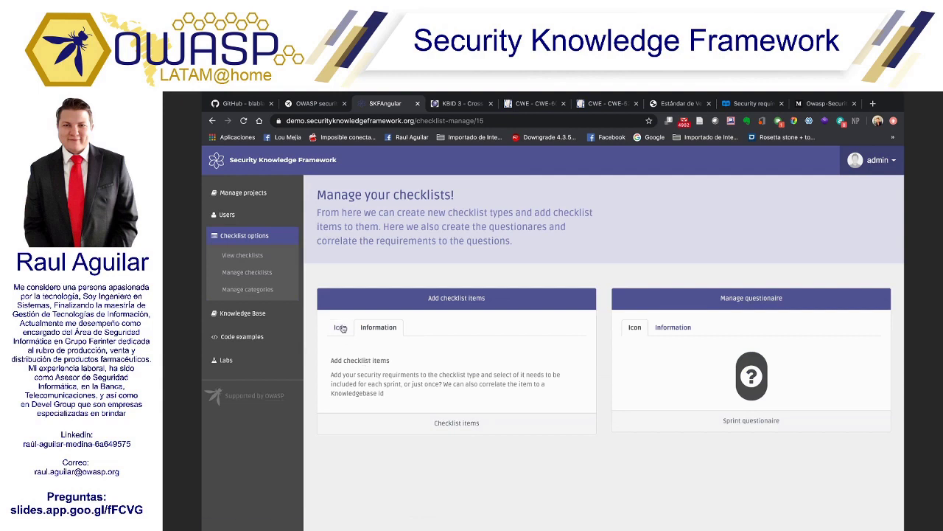
click(341, 328)
click(462, 391)
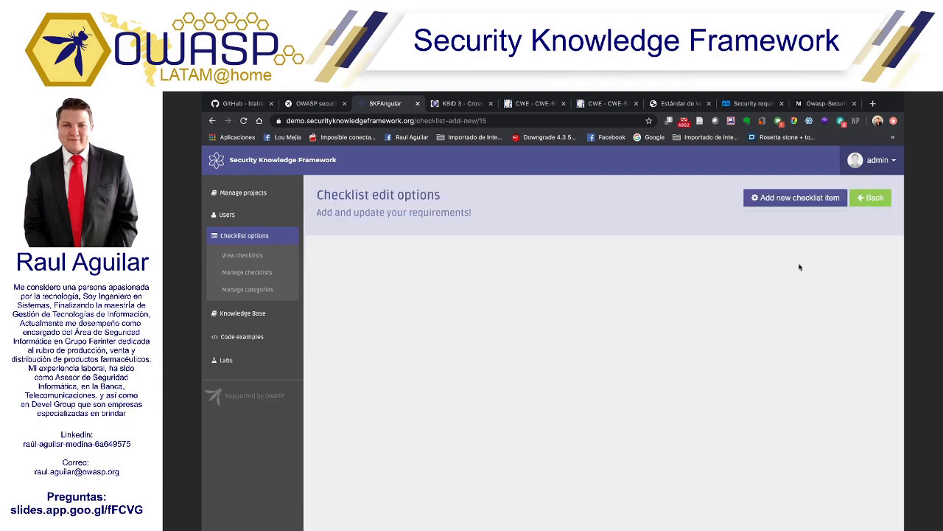
- Start a new checklist item with the ID 1 and the title "Control accesos"
click(820, 201)
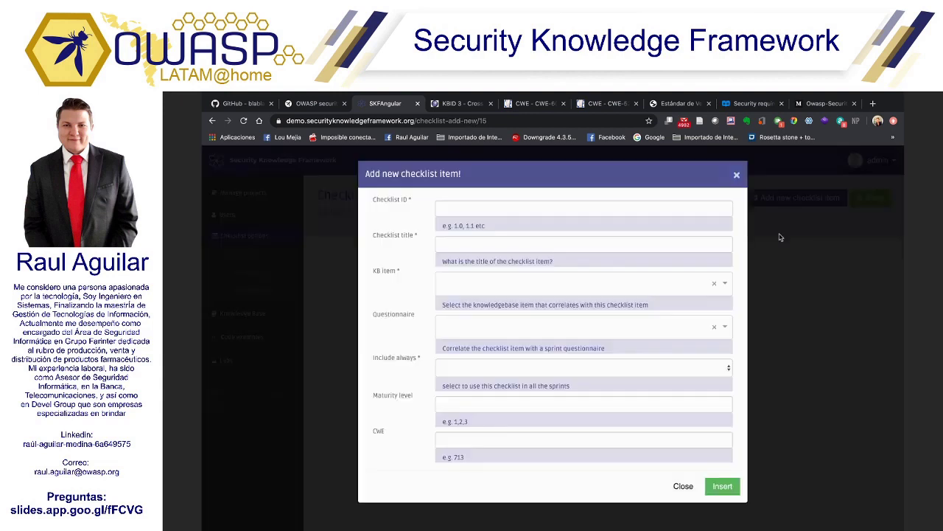
click(454, 208)
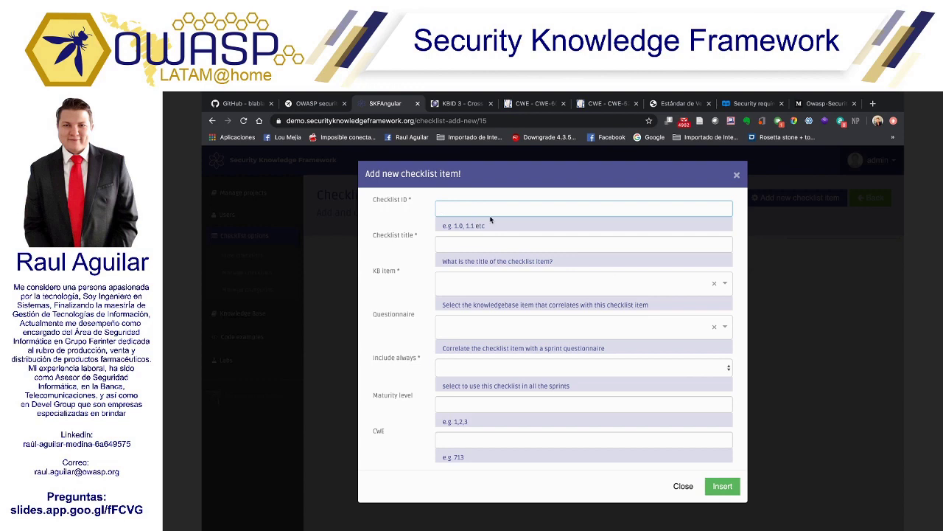
text(1)
click(509, 240)
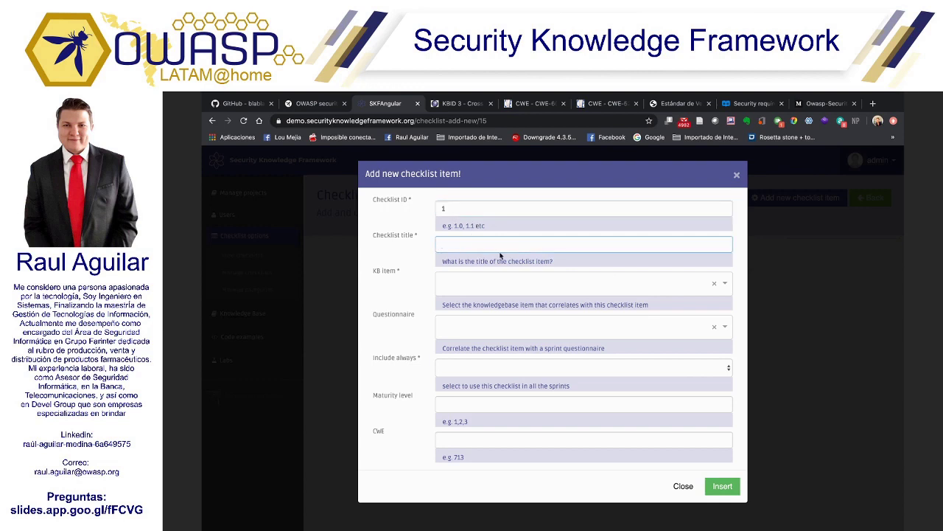
text(Control accesos)
- Check the KB item and Questionnaire choices, then set Include always to true and the maturity level to 1
click(725, 285)
click(727, 286)
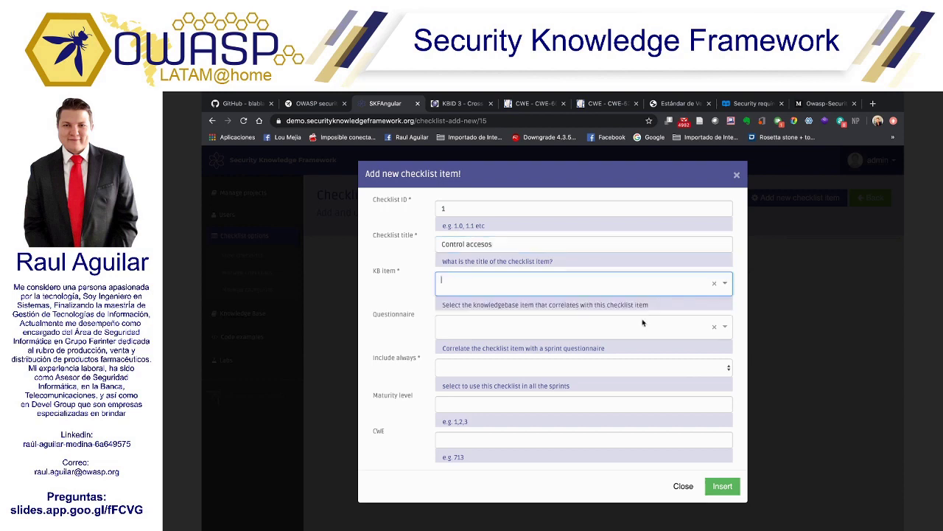
click(725, 329)
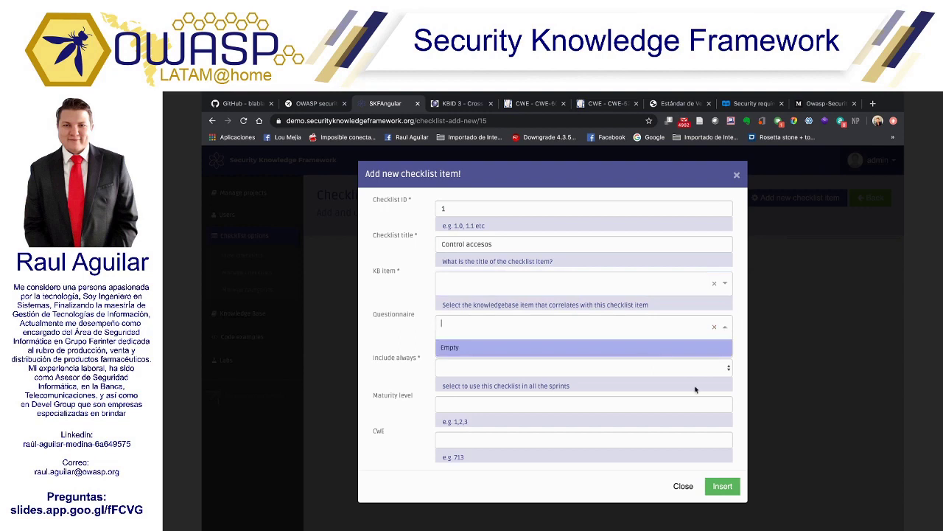
click(724, 369)
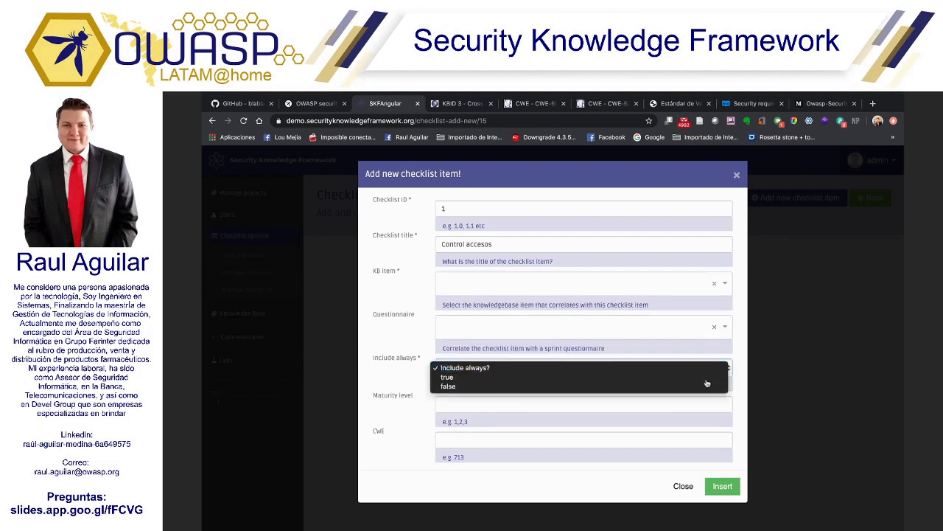
click(706, 378)
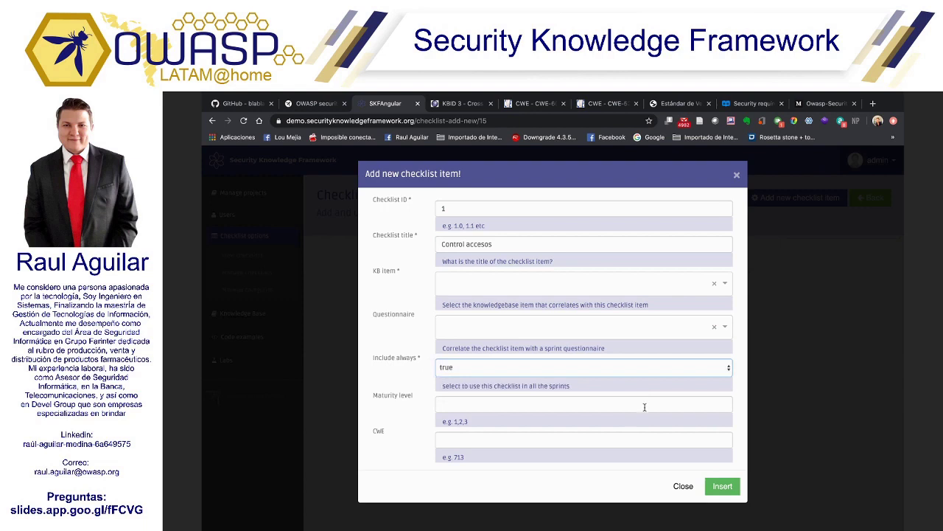
click(641, 406)
text(1)
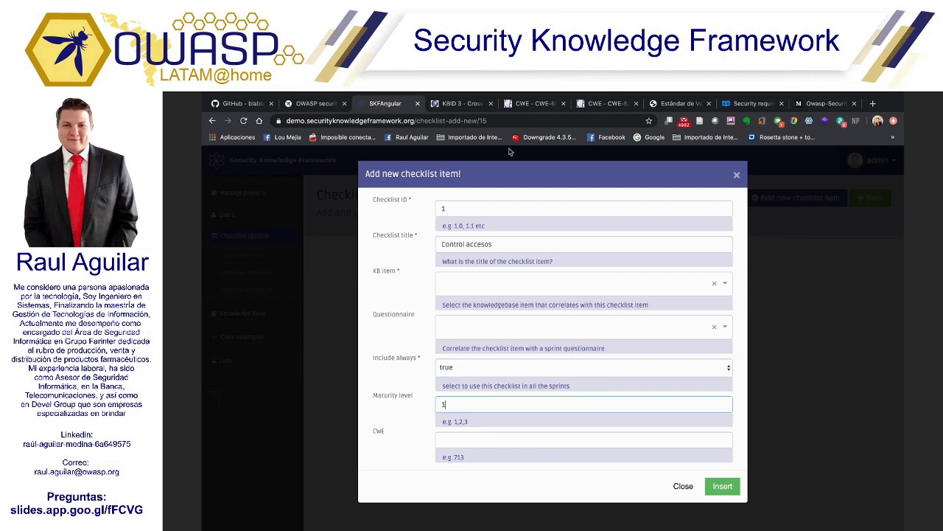
- Consult the CWE-602 page for its weakness ID and close the new checklist item form without inserting it
click(529, 104)
scroll(429, 258, up, 15)
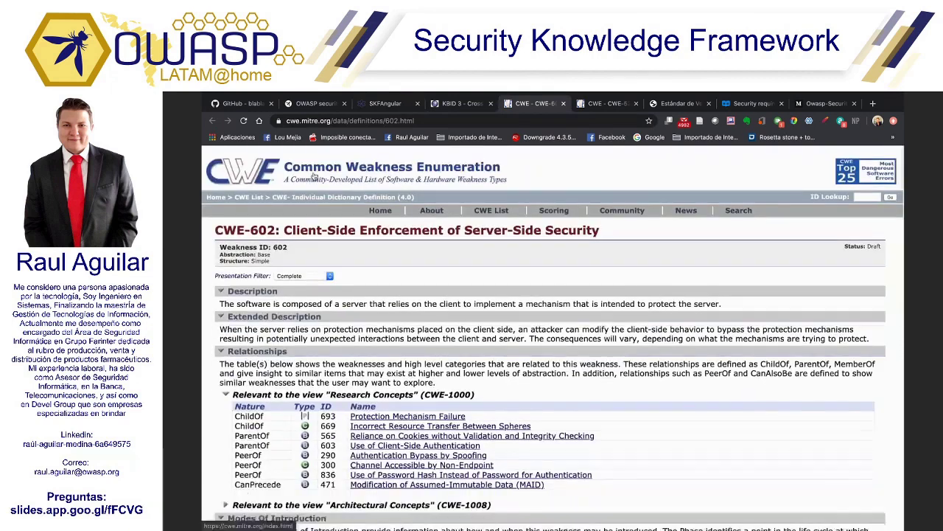
click(384, 103)
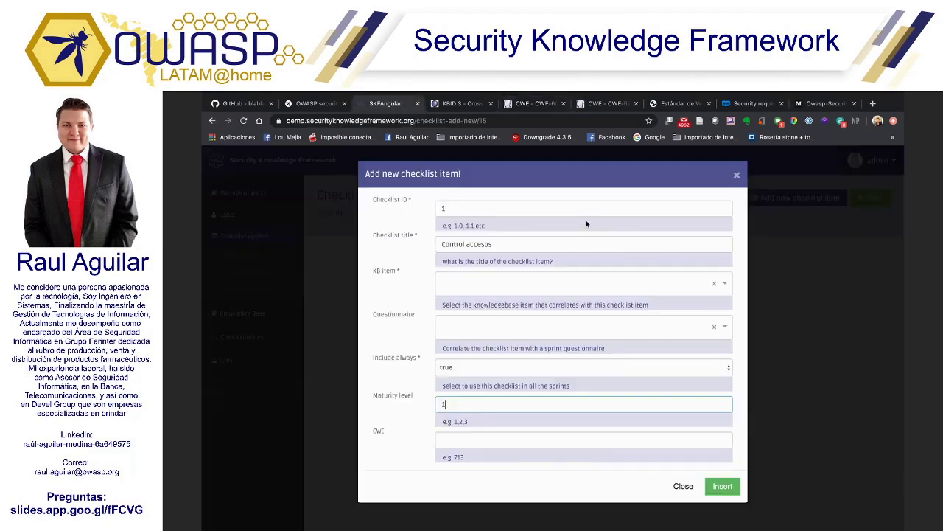
key(Escape)
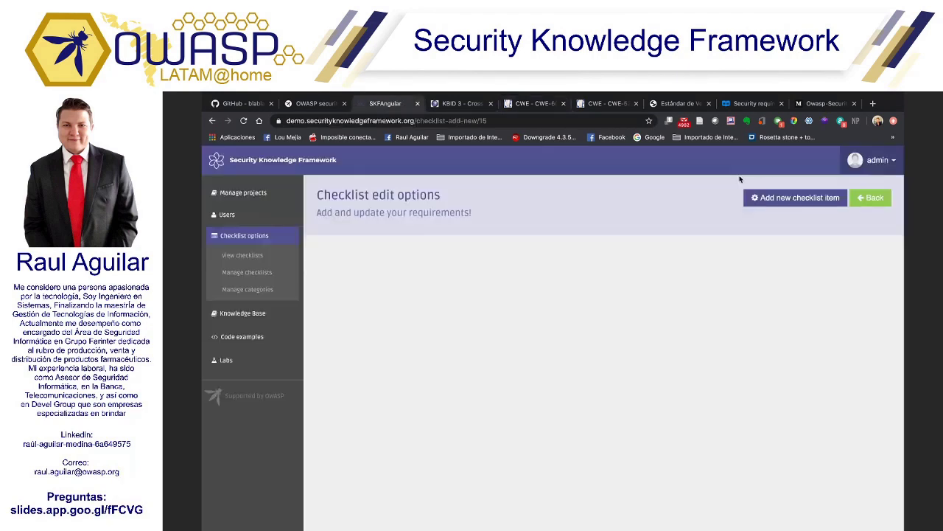
- View the form for creating a new user and the overview of registered users and their access
click(247, 218)
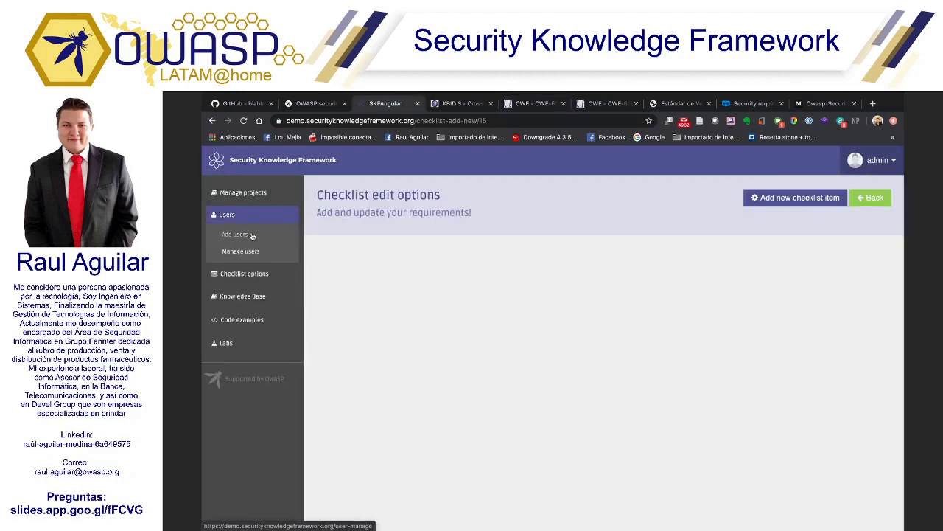
click(236, 234)
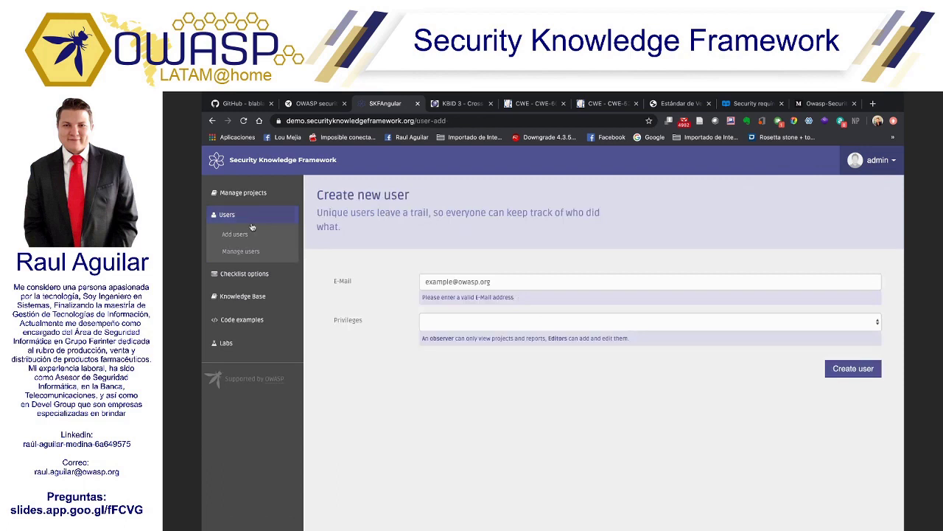
click(241, 251)
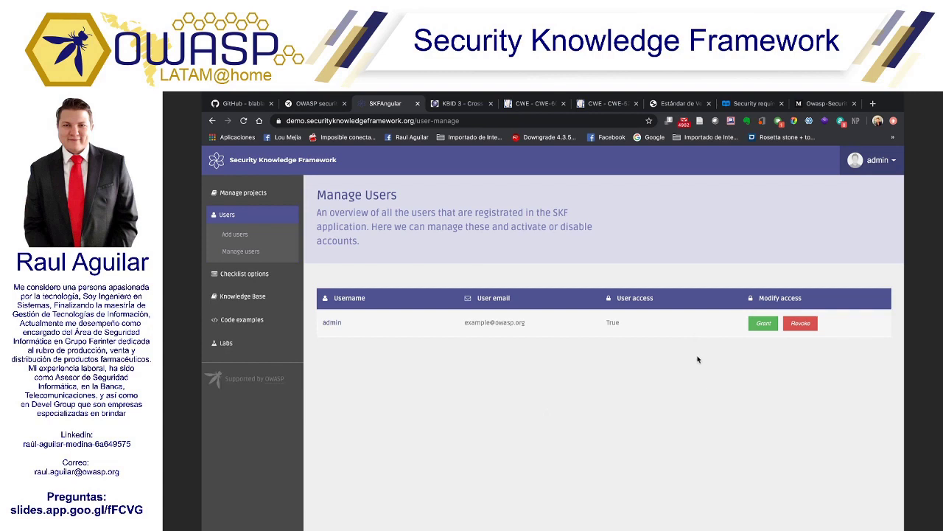
- Open the code examples for the Web applications category and browse the listed entries
click(267, 278)
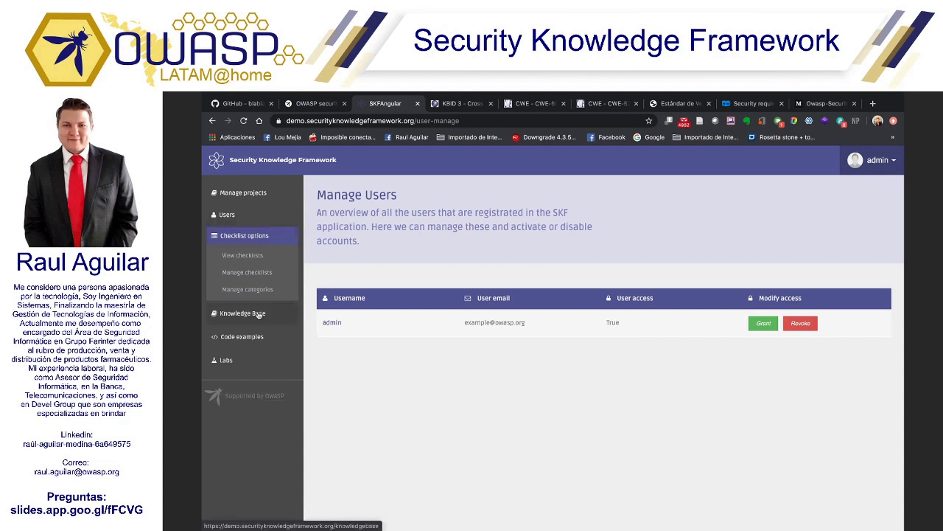
click(234, 365)
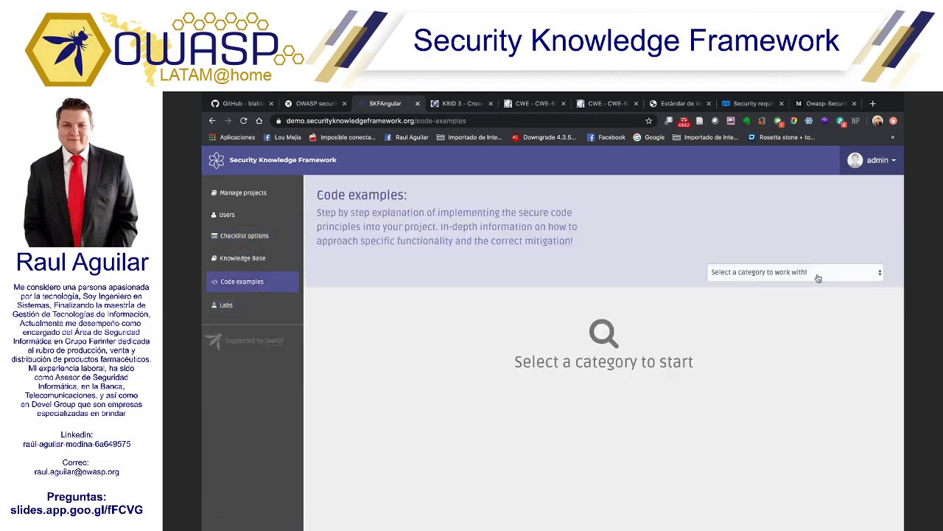
click(818, 274)
click(796, 284)
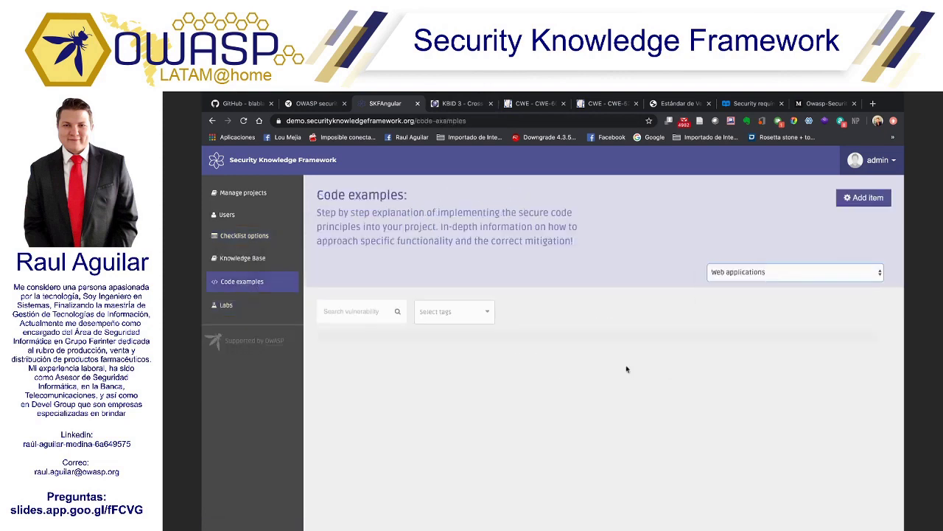
scroll(579, 431, down, 1)
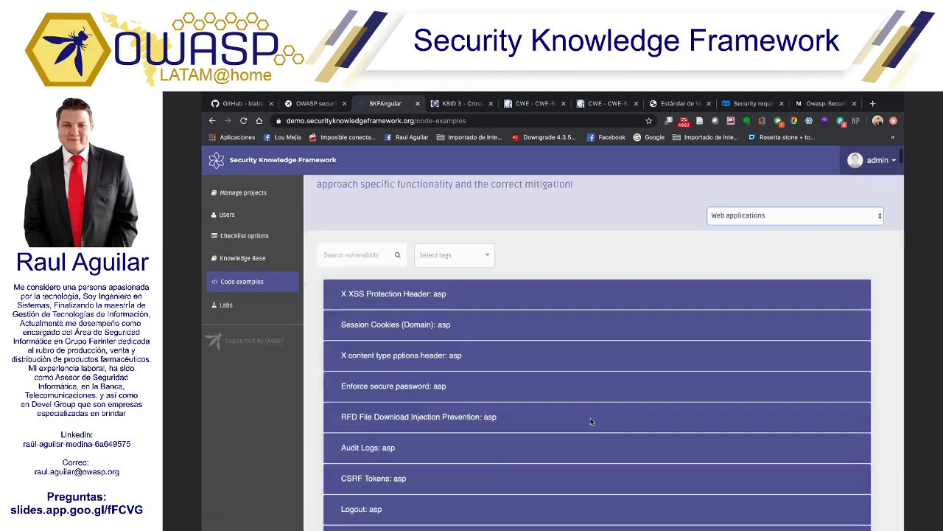
- Browse the asp code examples down to the java ones and view the Timeout Sessions example for java
scroll(590, 422, down, 4)
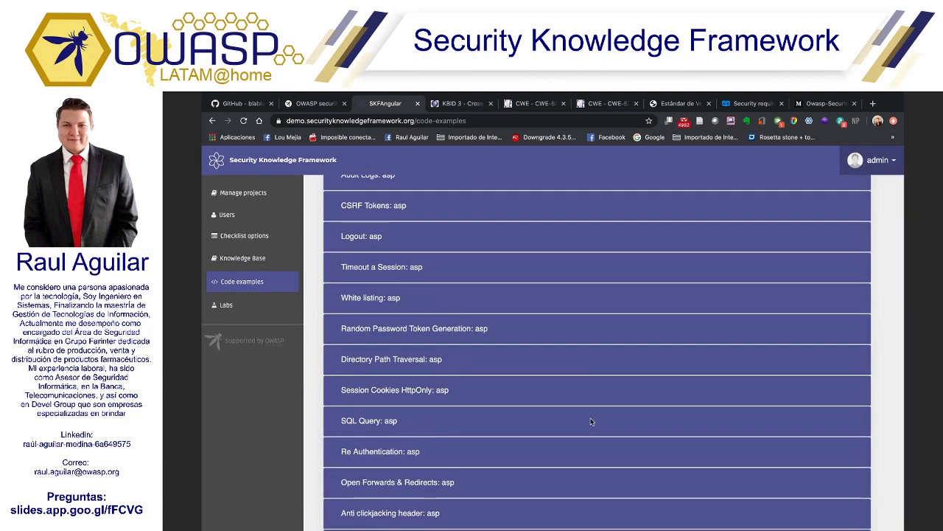
scroll(591, 422, down, 1)
scroll(590, 421, down, 3)
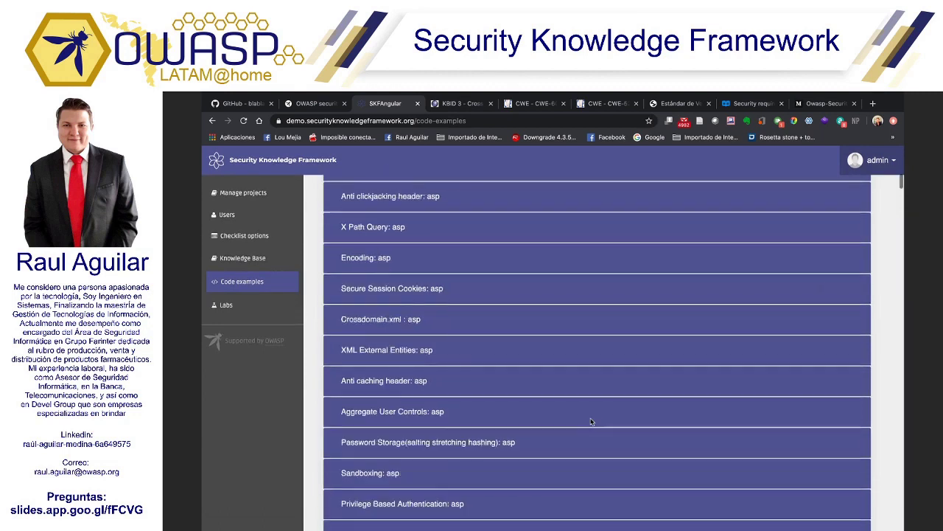
scroll(591, 419, down, 3)
scroll(562, 329, up, 10)
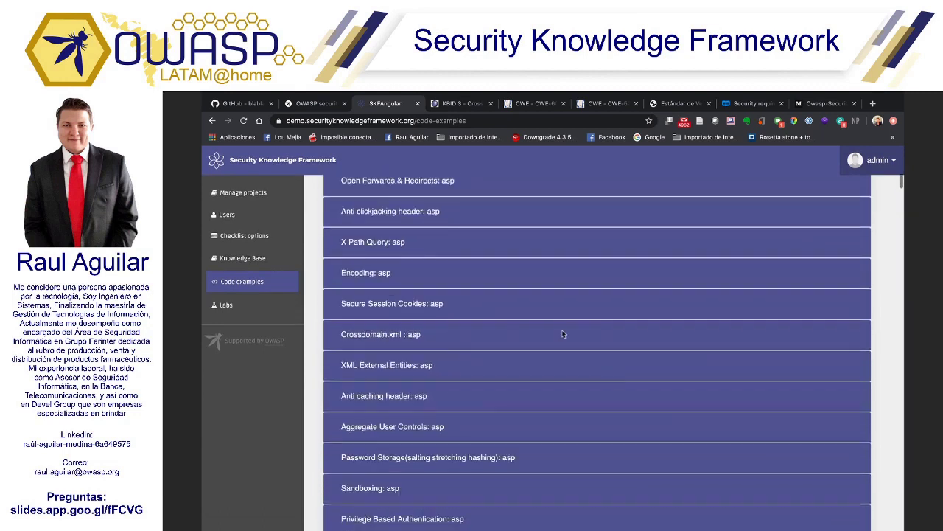
scroll(518, 326, down, 1)
scroll(518, 326, down, 10)
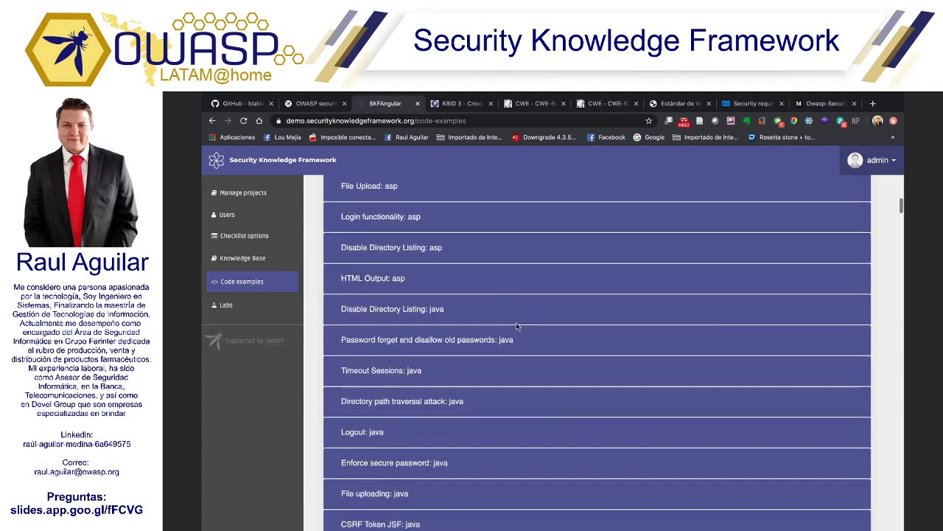
click(395, 371)
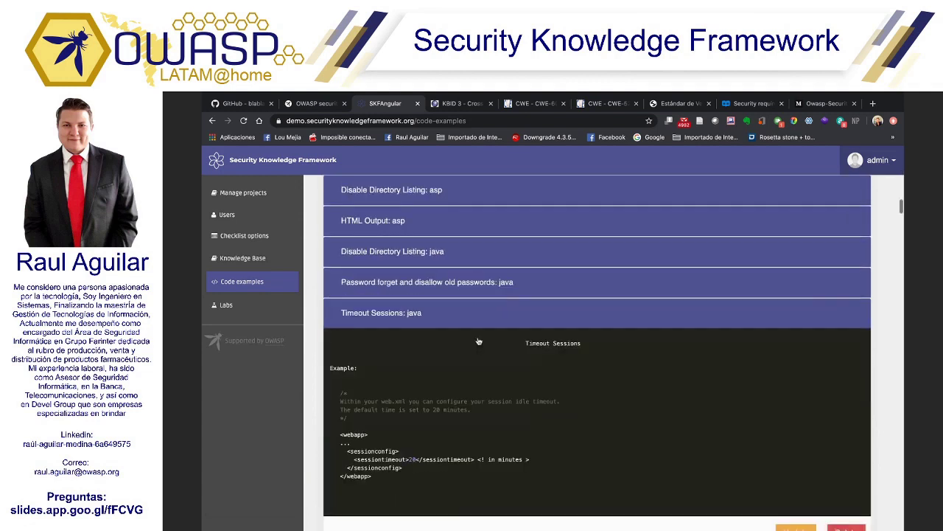
scroll(478, 342, down, 2)
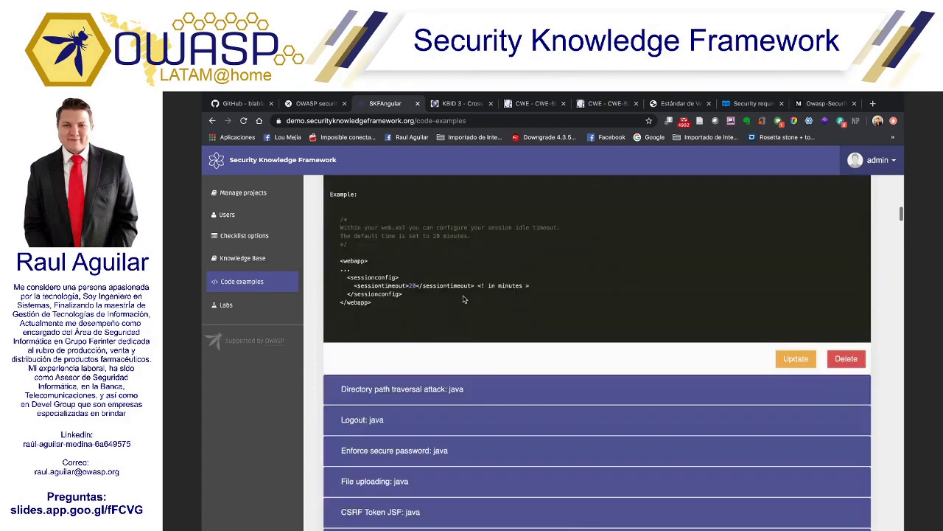
- Open the java example for the Directory path traversal attack and read through its code
click(438, 390)
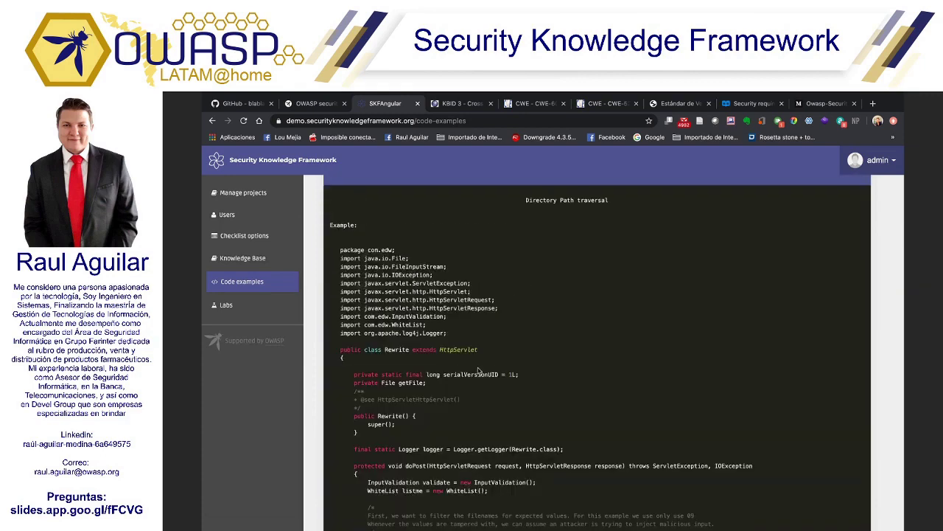
scroll(480, 371, down, 10)
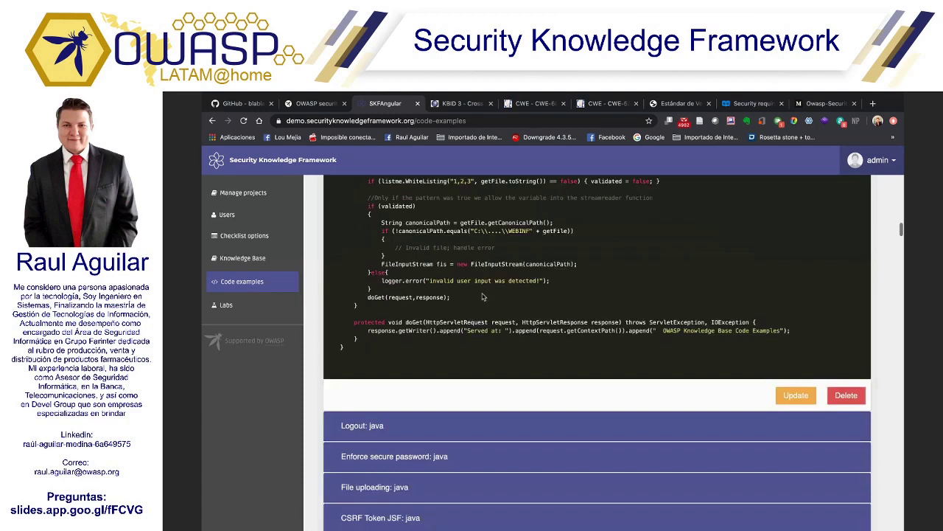
scroll(445, 438, down, 1)
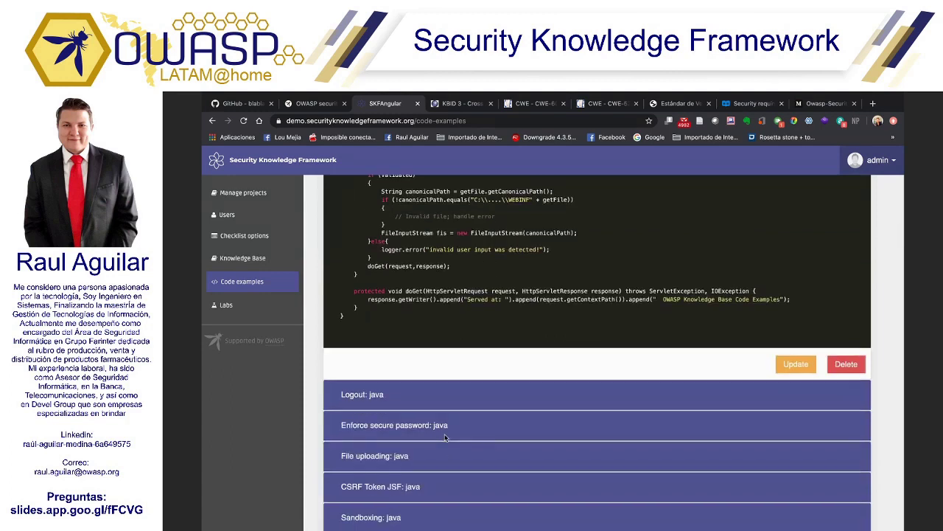
- Review the Enforce secure password example for java from its beginning, then collapse it
click(408, 428)
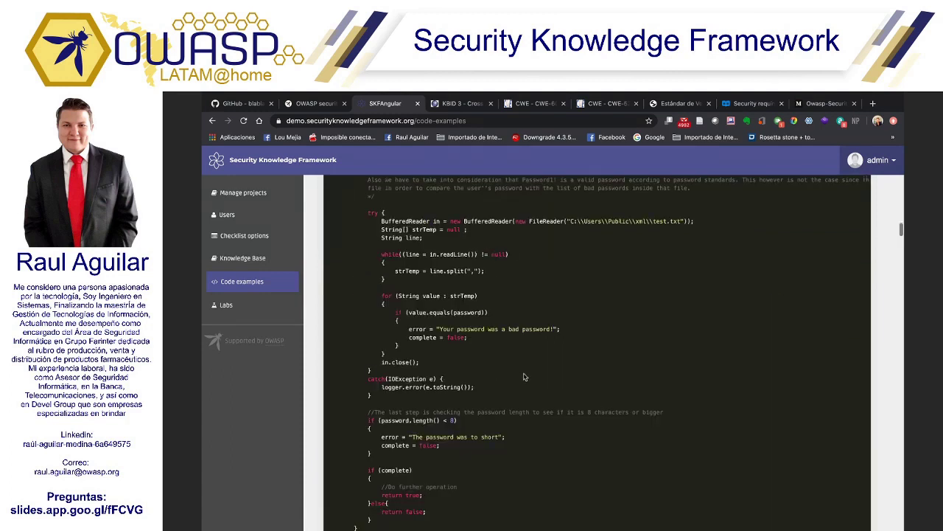
scroll(524, 376, up, 10)
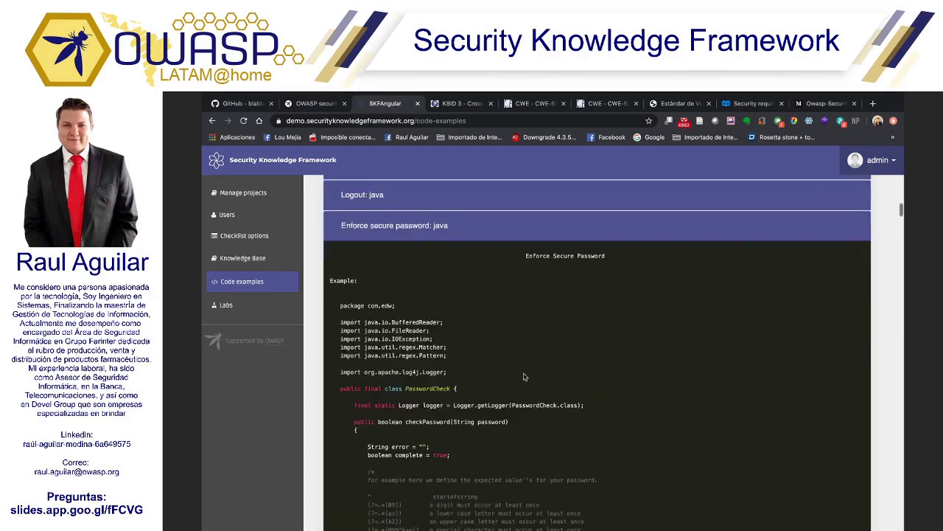
scroll(524, 376, up, 1)
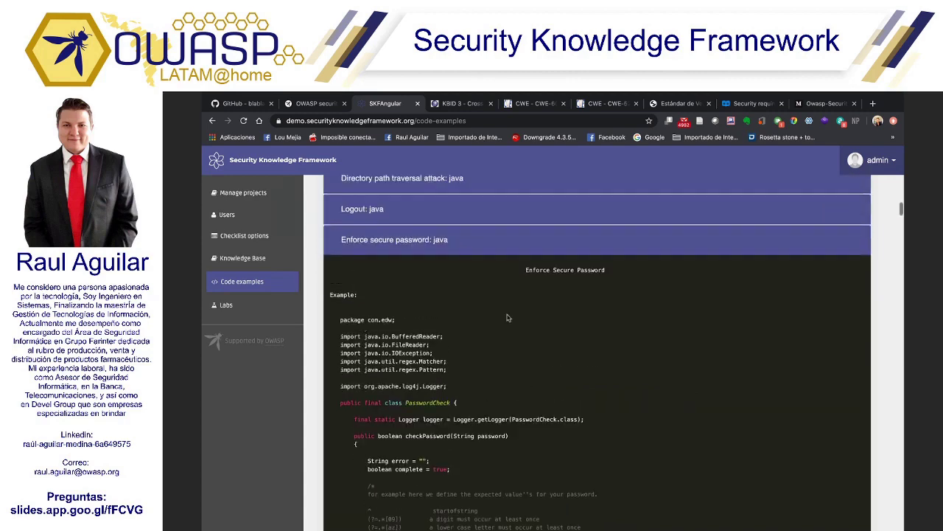
click(437, 249)
- Browse the remaining web application code examples for java, php, flask, django, go and ruby
scroll(476, 324, down, 5)
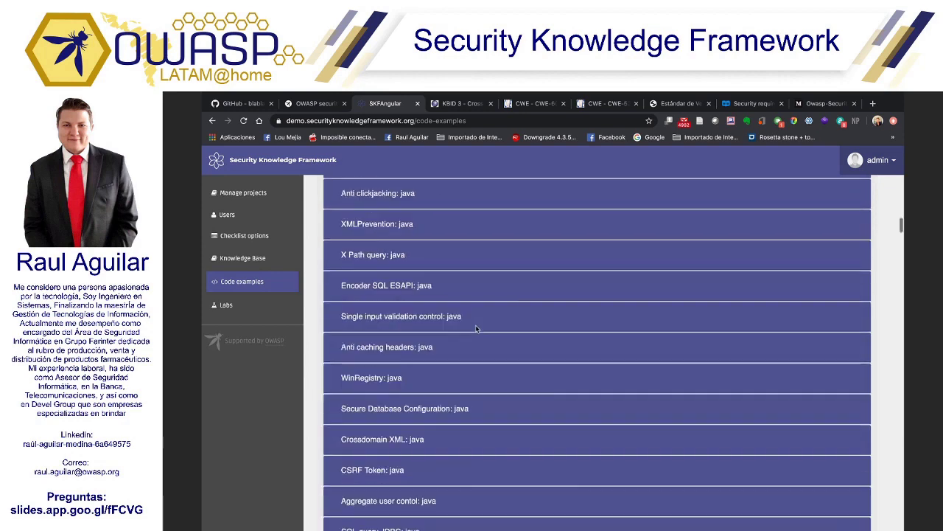
scroll(475, 328, down, 3)
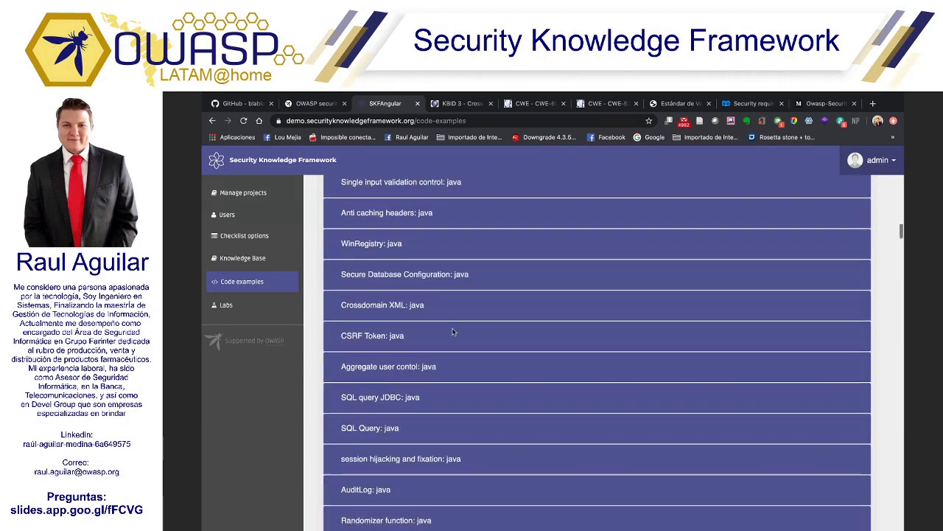
scroll(475, 328, down, 10)
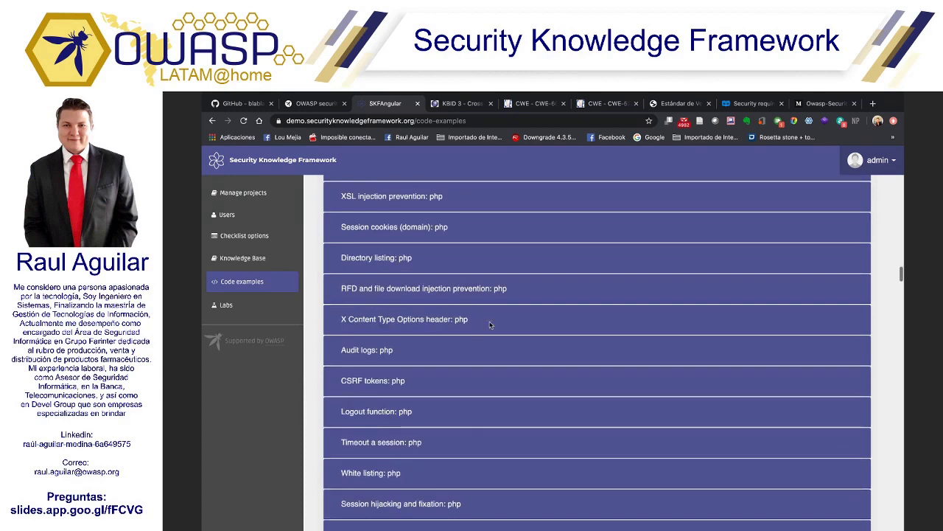
scroll(490, 324, down, 8)
scroll(490, 324, down, 10)
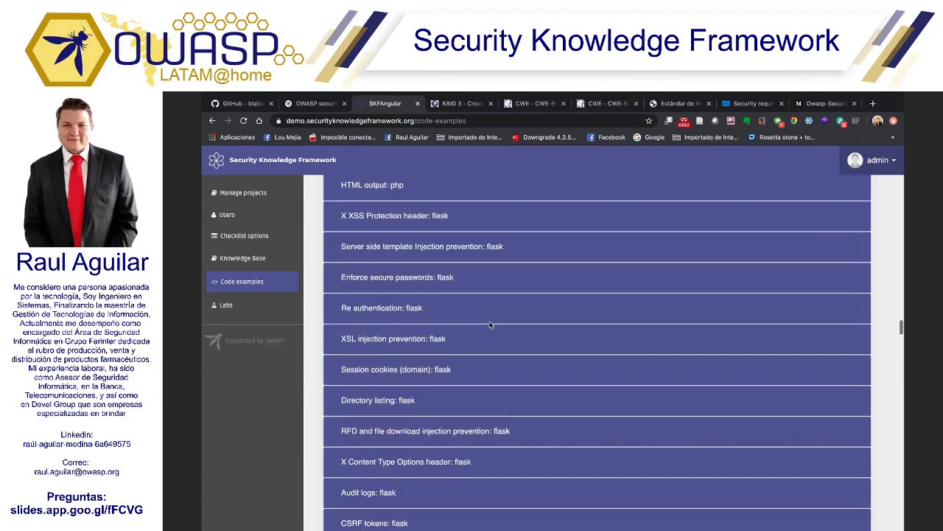
scroll(490, 324, down, 5)
scroll(495, 362, down, 2)
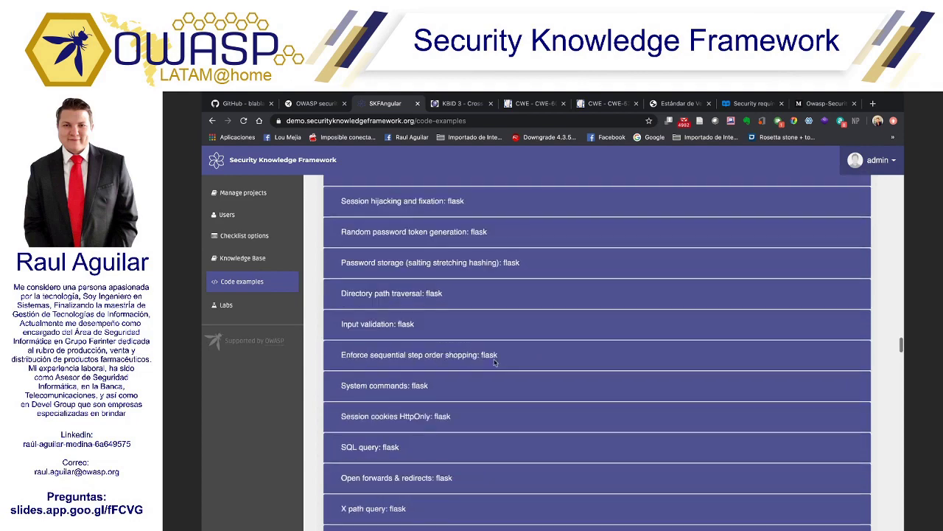
scroll(494, 363, down, 8)
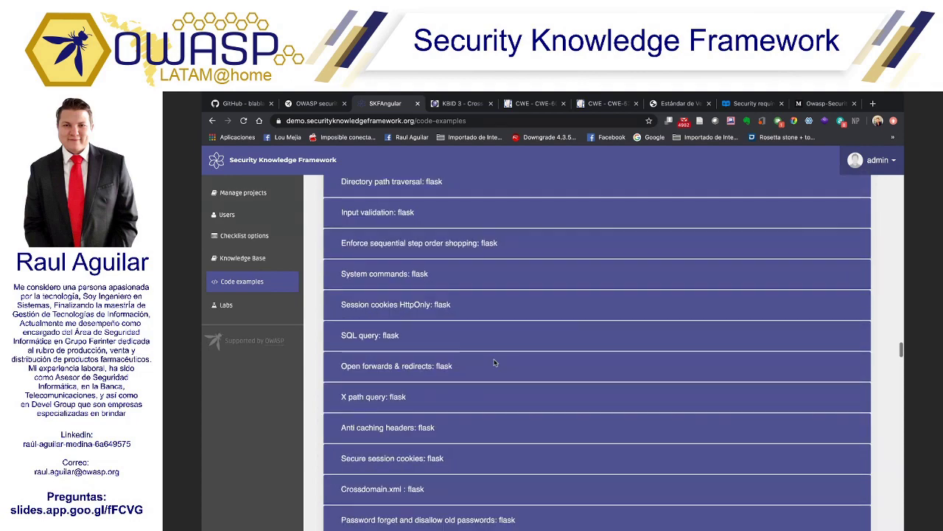
scroll(494, 362, down, 15)
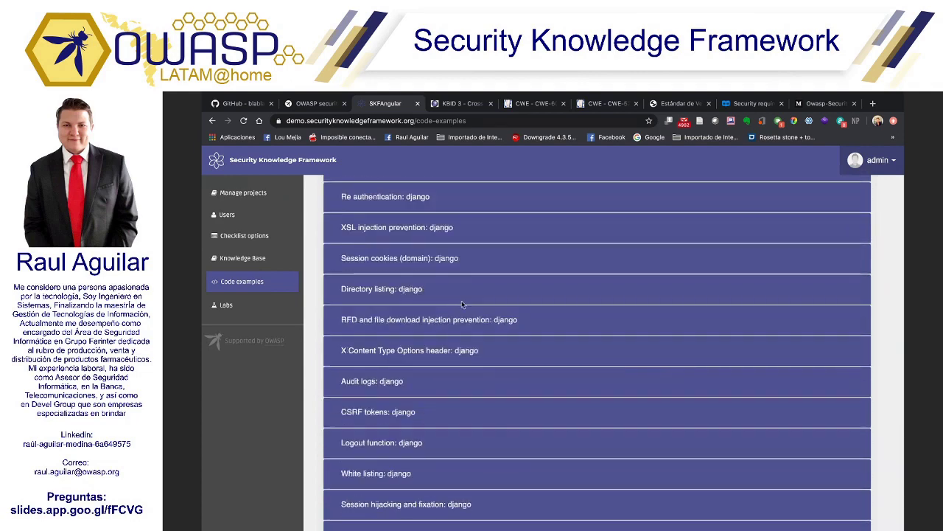
scroll(476, 350, down, 10)
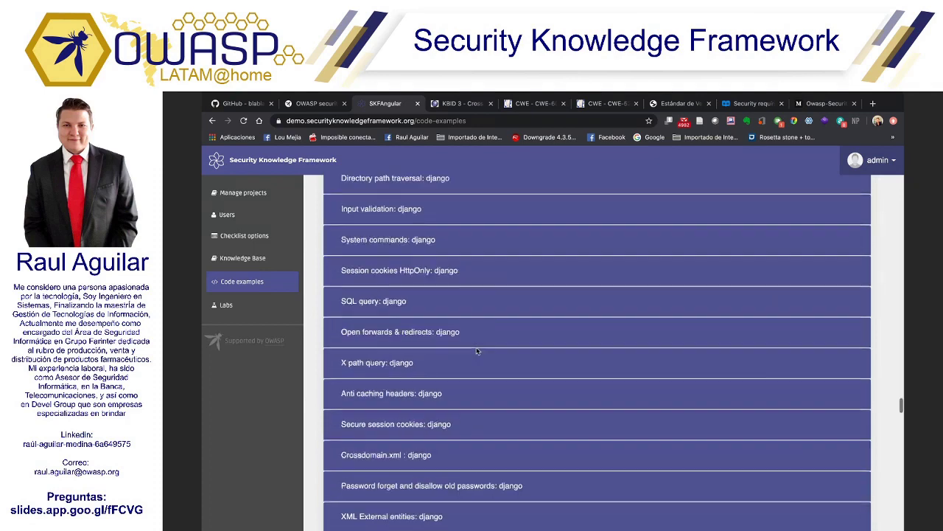
scroll(476, 350, down, 3)
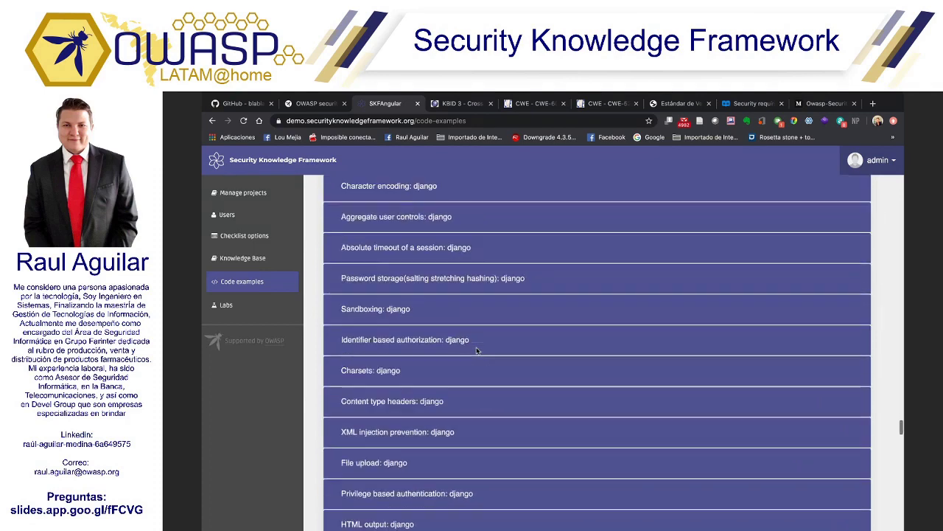
scroll(476, 350, down, 3)
scroll(476, 351, down, 4)
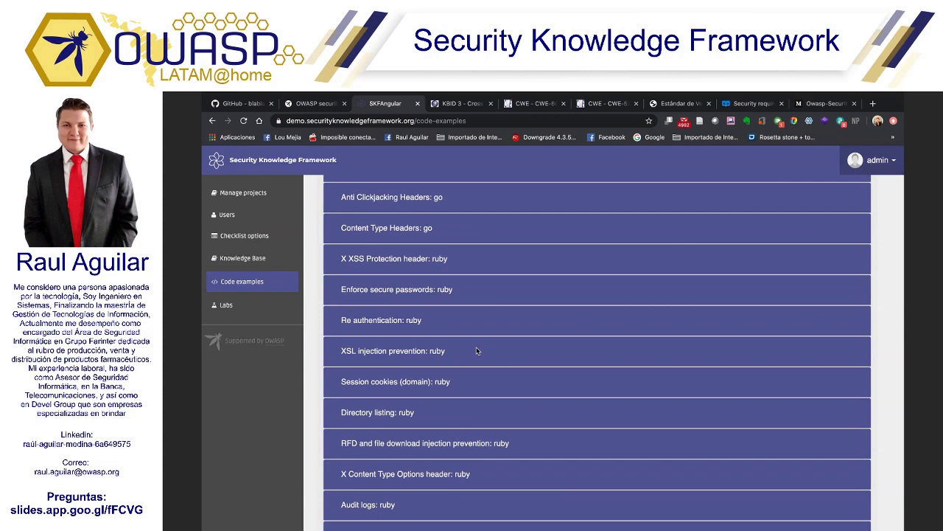
- View the overview of all projects and open the Knowledge Base
click(238, 195)
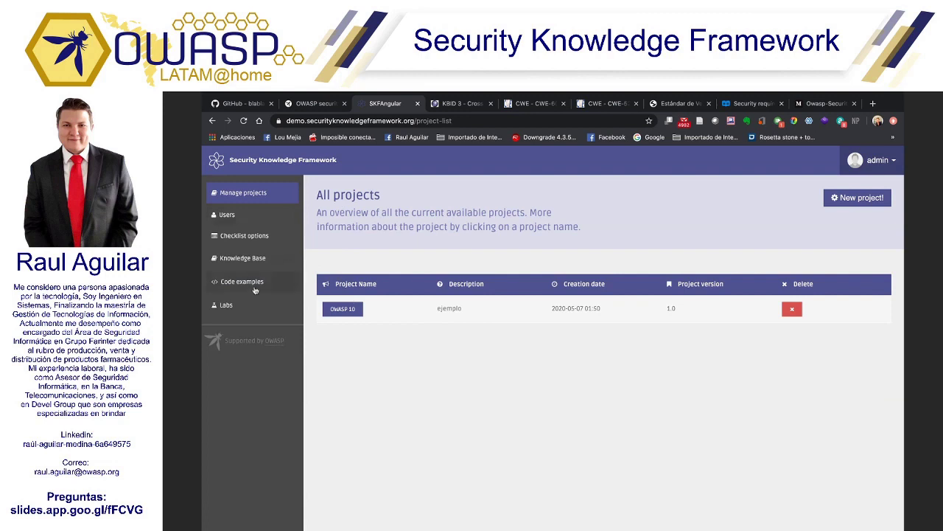
click(255, 259)
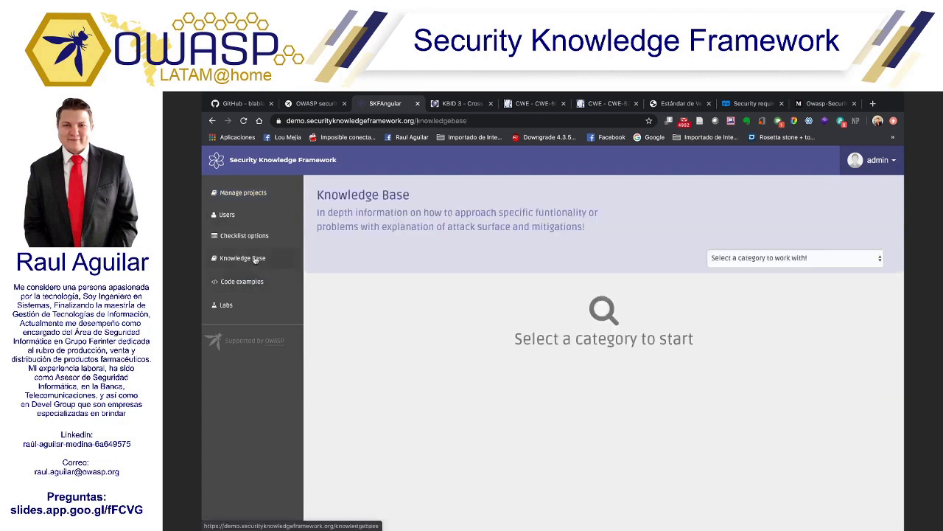